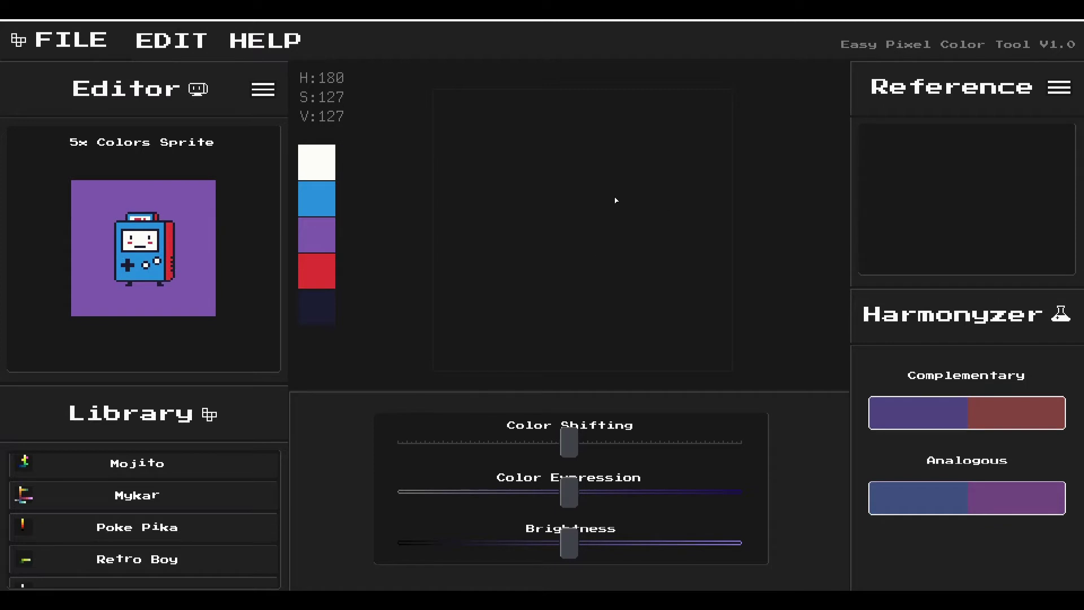
- Add a purple cell, recolour it blue, then add a neighbouring cell shifted to green
click(564, 247)
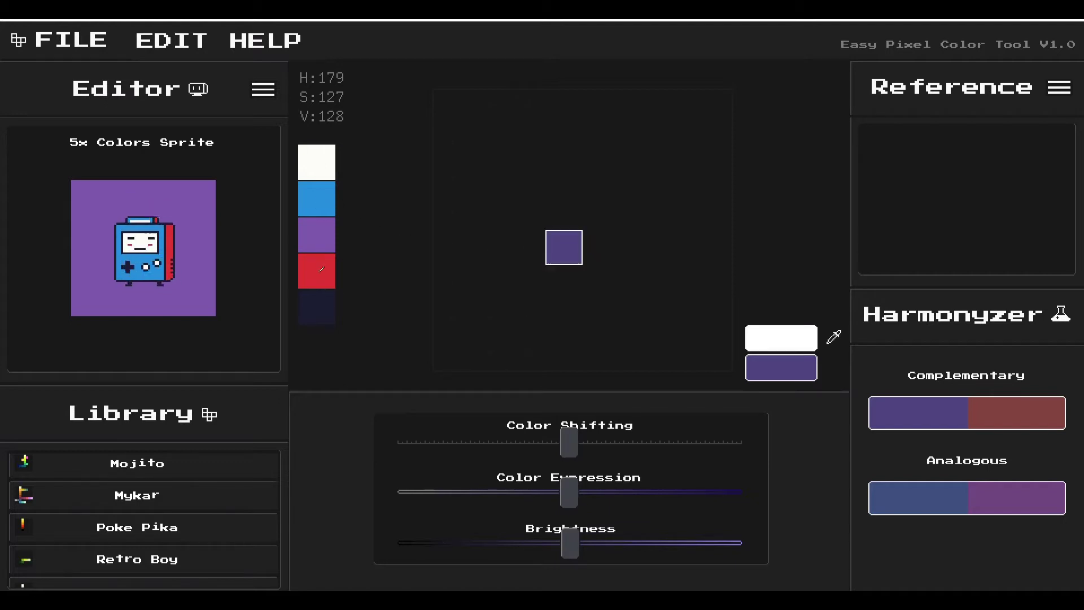
click(316, 192)
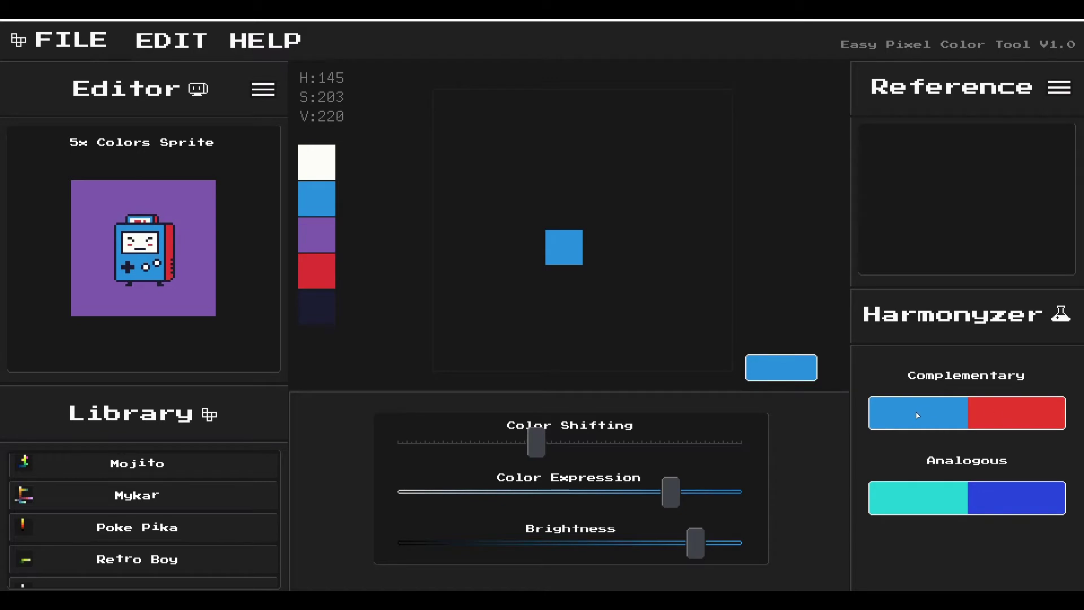
click(603, 251)
mouse_move(551, 450)
mouse_down()
mouse_move(436, 446)
mouse_move(518, 446)
mouse_move(469, 449)
mouse_up()
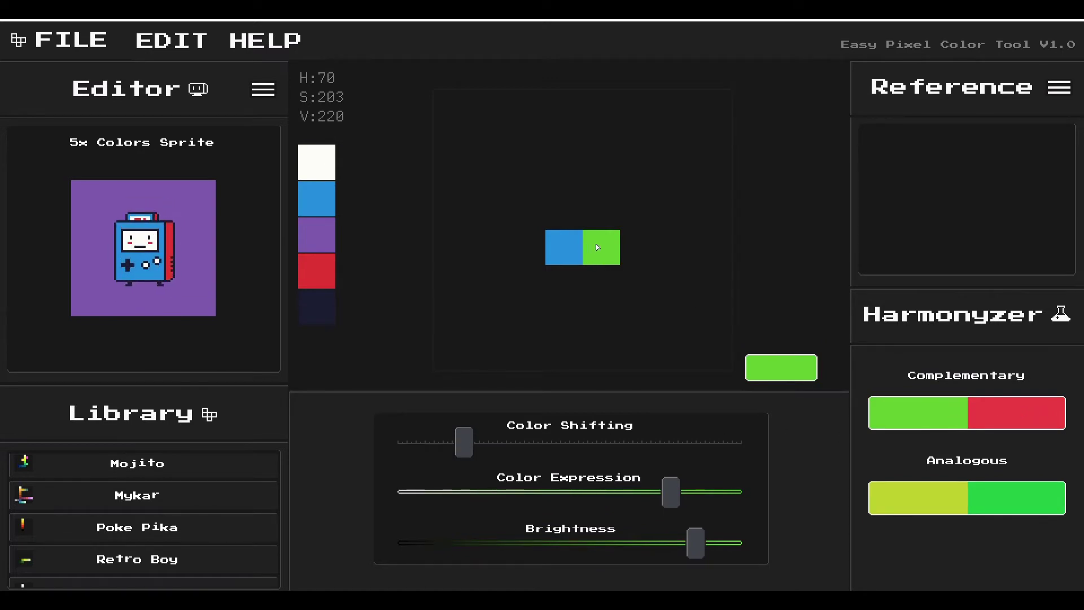
- Move the green cell above, delete an extra dropped green cell, and add one to the right
click(566, 247)
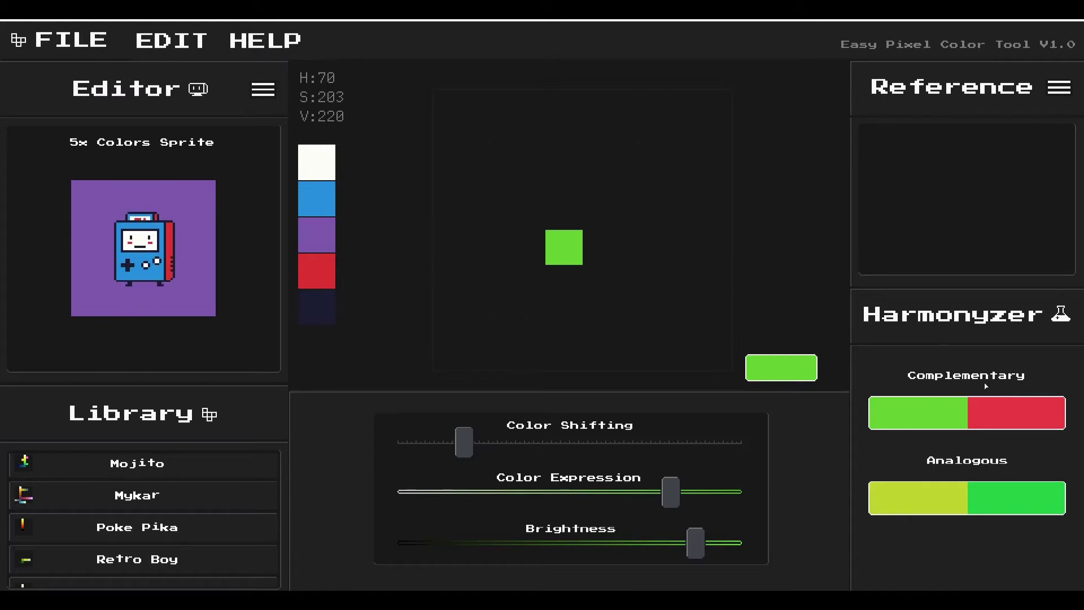
click(561, 252)
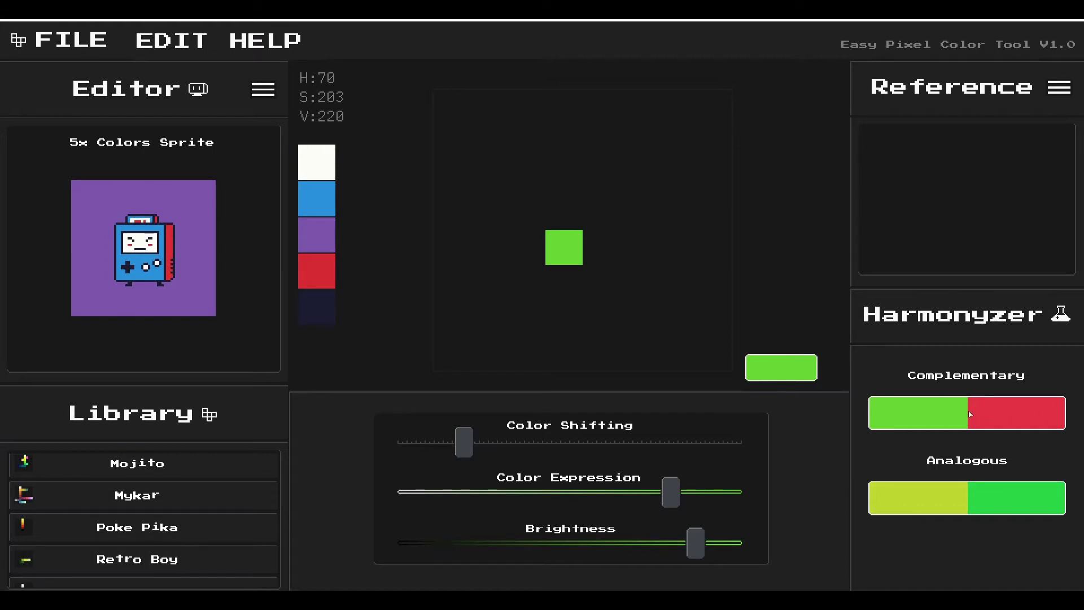
drag(933, 413, 601, 253)
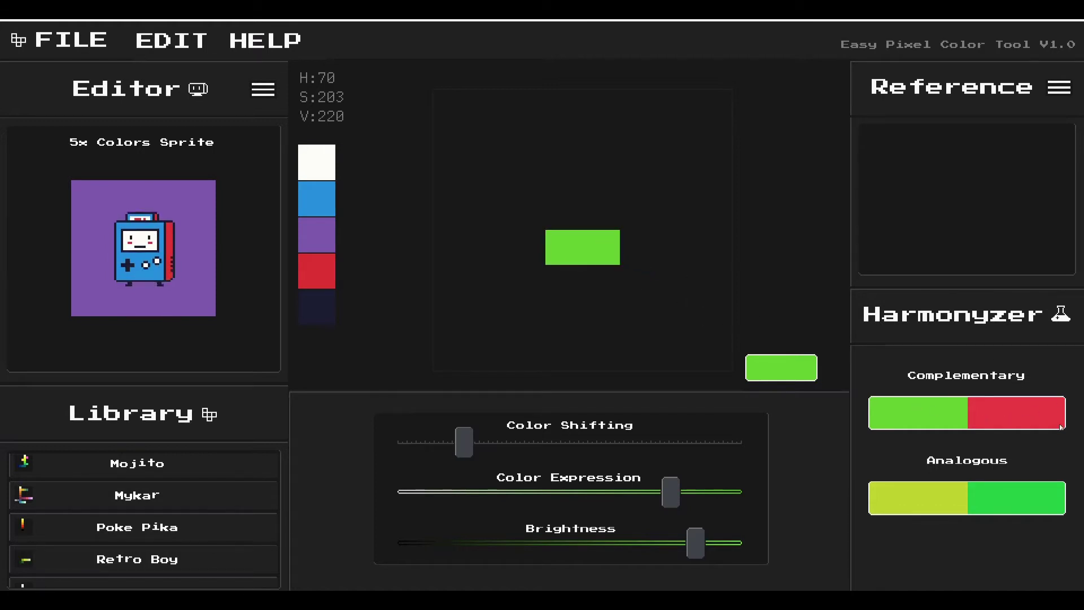
click(600, 245)
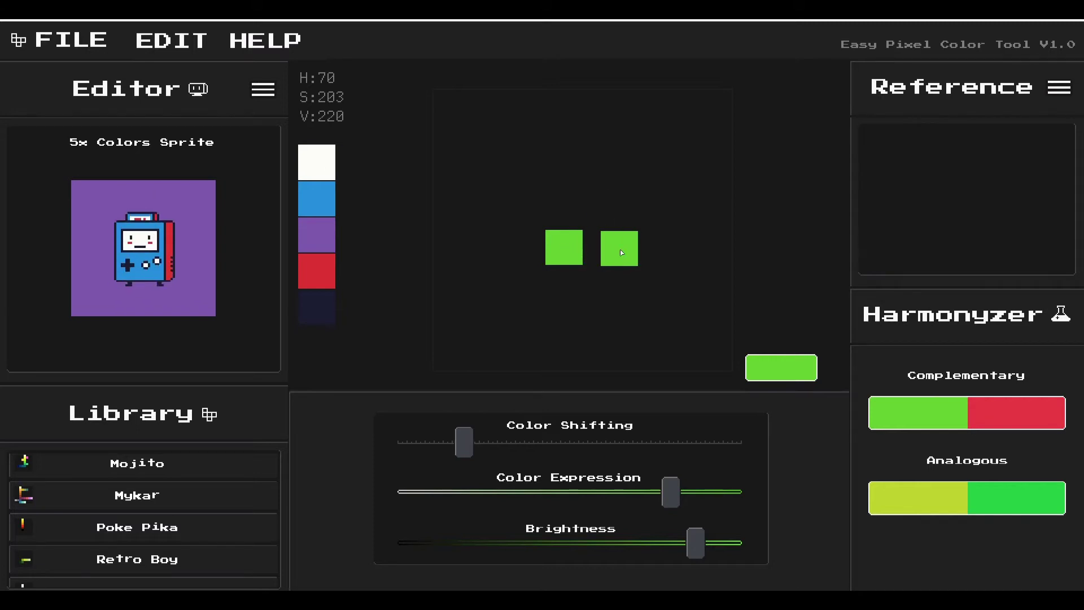
right_click(598, 247)
click(610, 251)
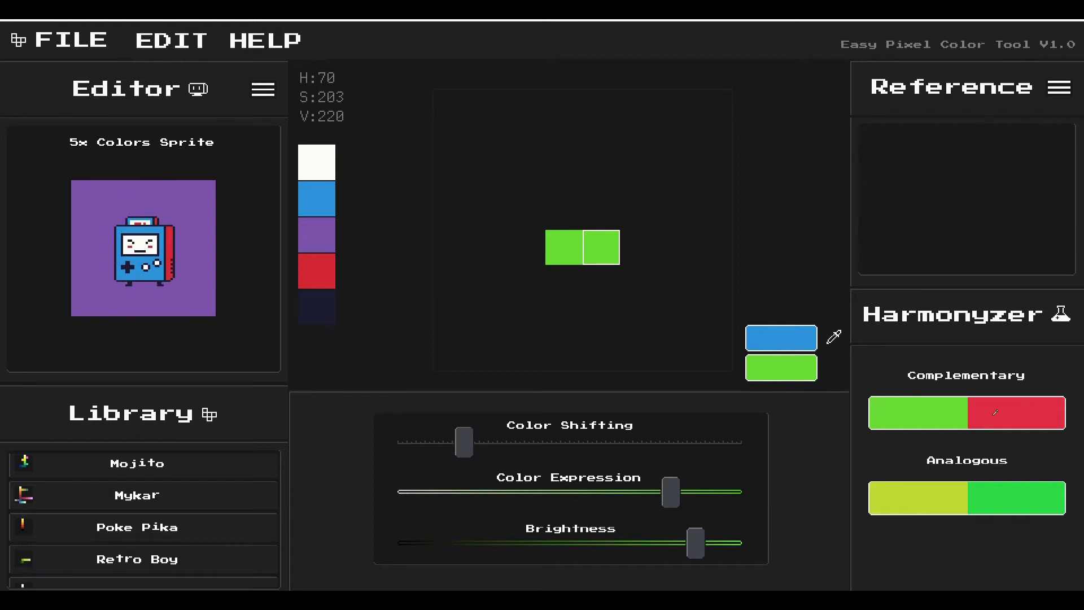
- Colour the right cell complementary red and add a yellow-green cell above the green one
click(981, 413)
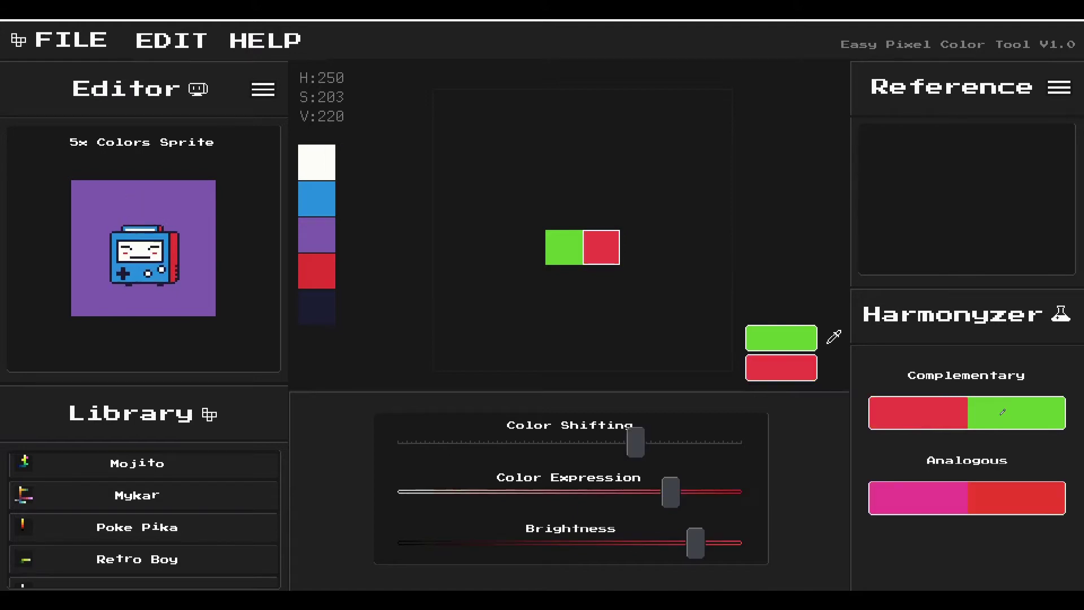
click(578, 252)
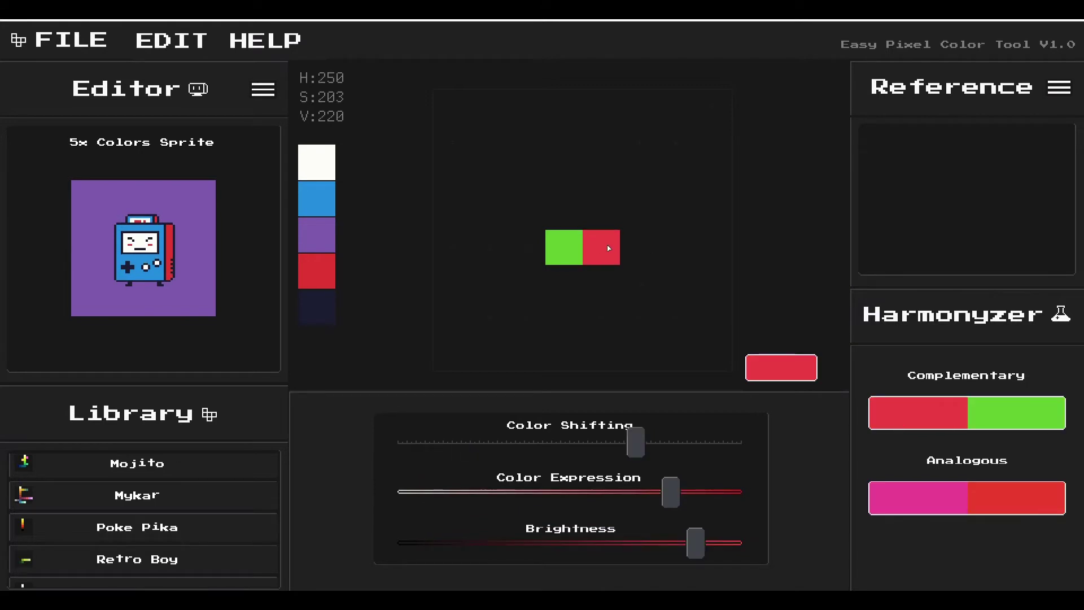
click(566, 245)
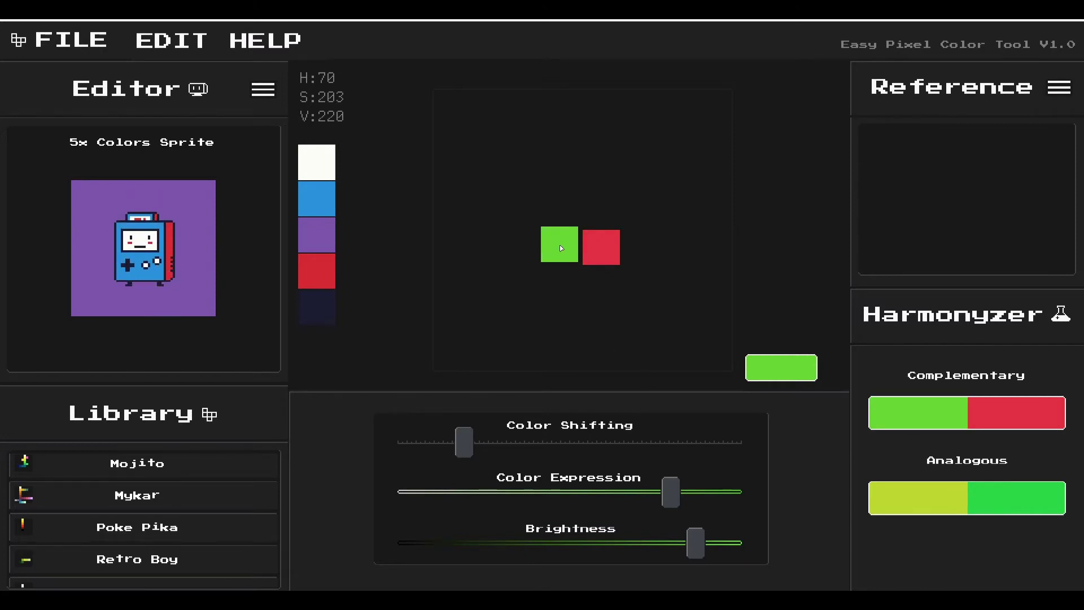
click(565, 212)
drag(578, 222, 570, 273)
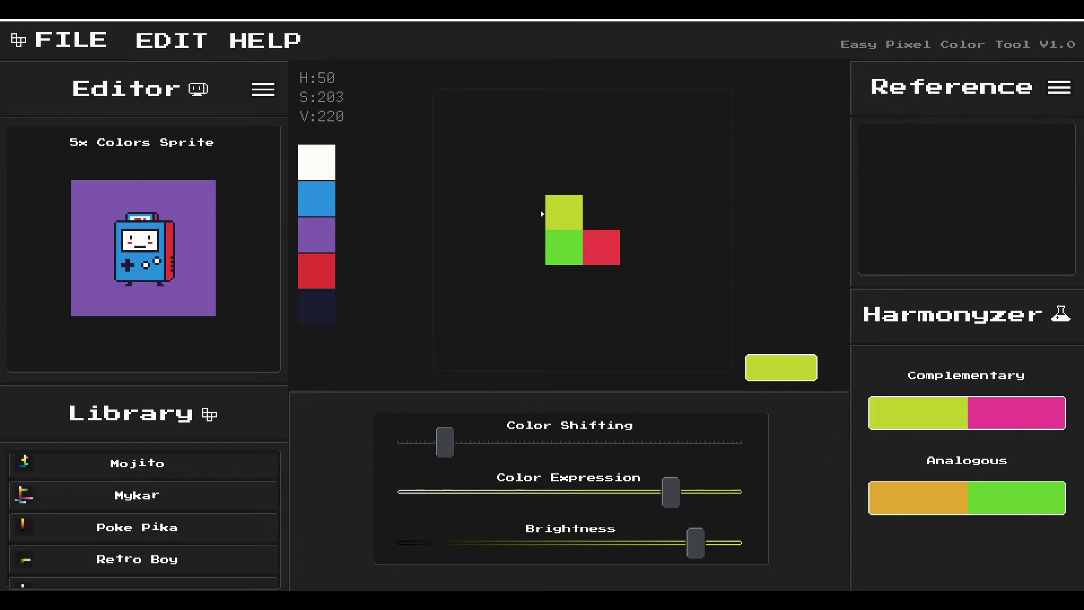
- Add an orange analogous cell left of the yellow-green one and rearrange the cells into a cross
click(519, 216)
drag(932, 499, 782, 339)
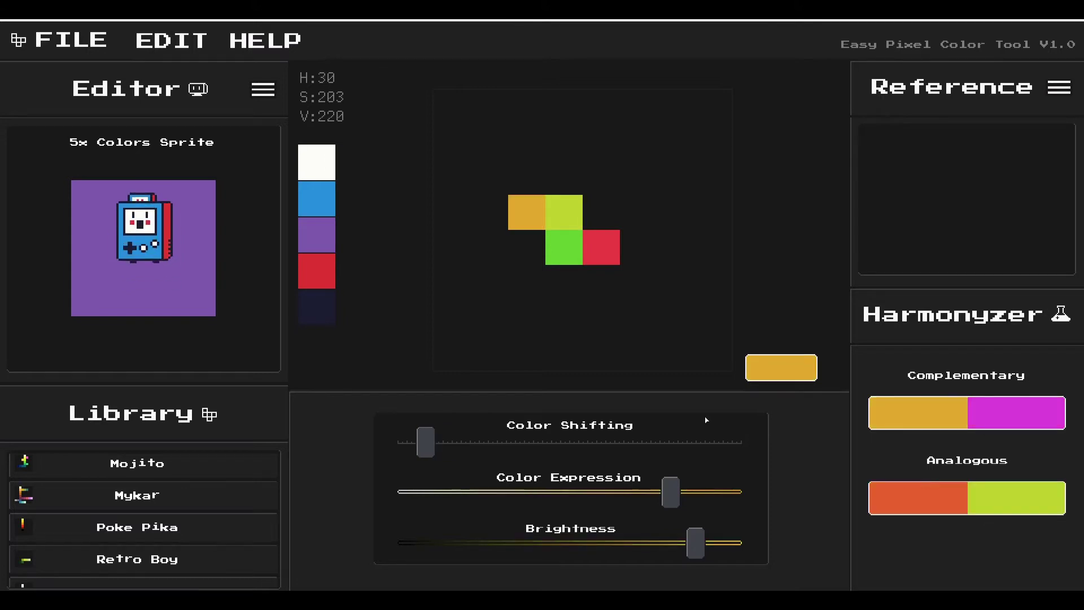
click(530, 223)
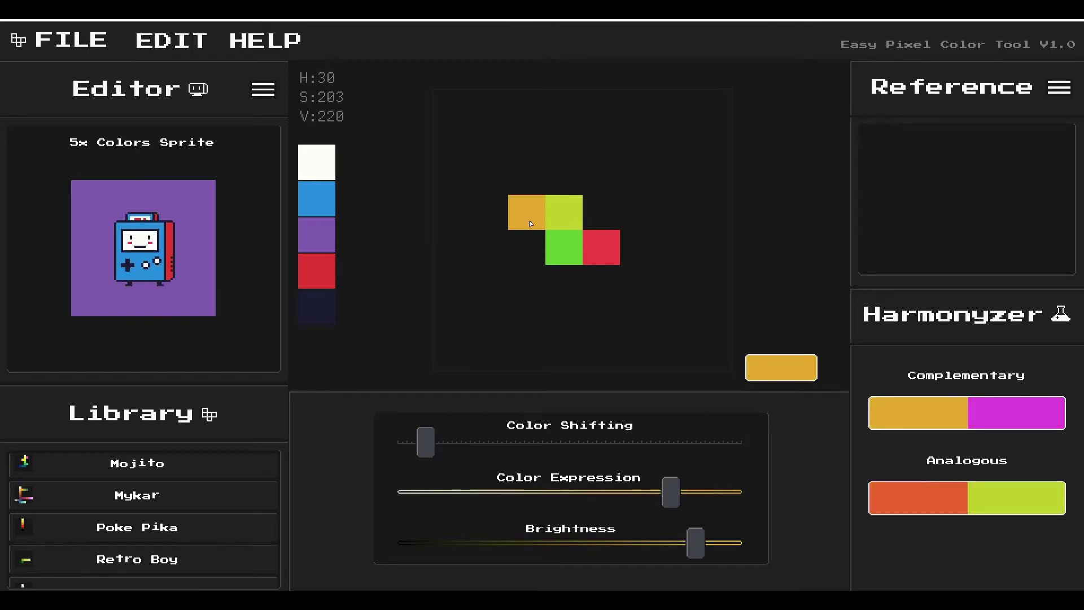
click(567, 213)
click(604, 248)
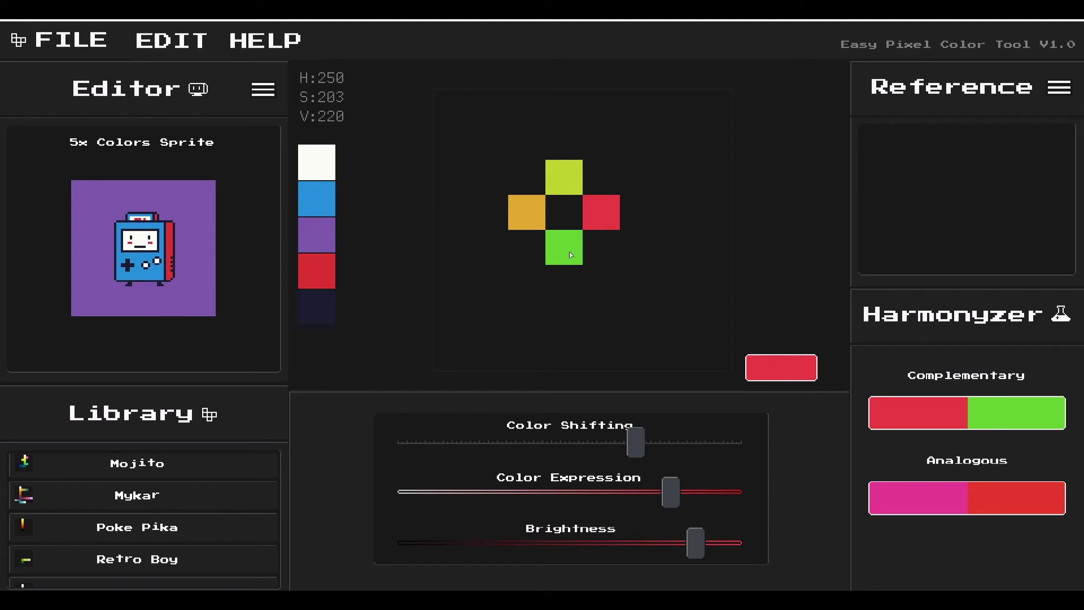
click(570, 182)
click(532, 222)
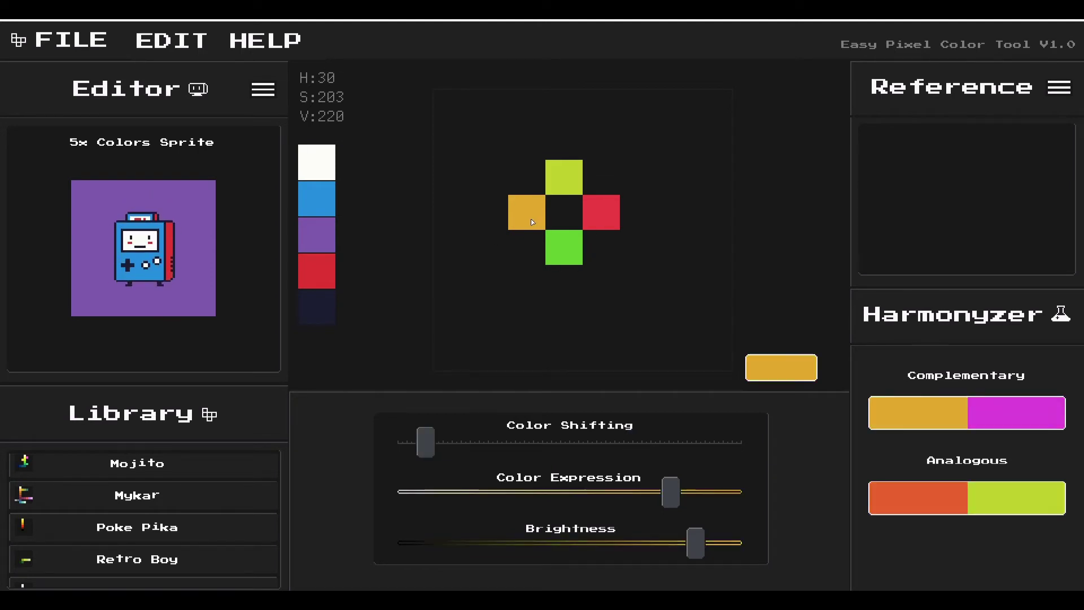
- Fill the empty centre cell, then desaturate and brighten it to white
click(568, 215)
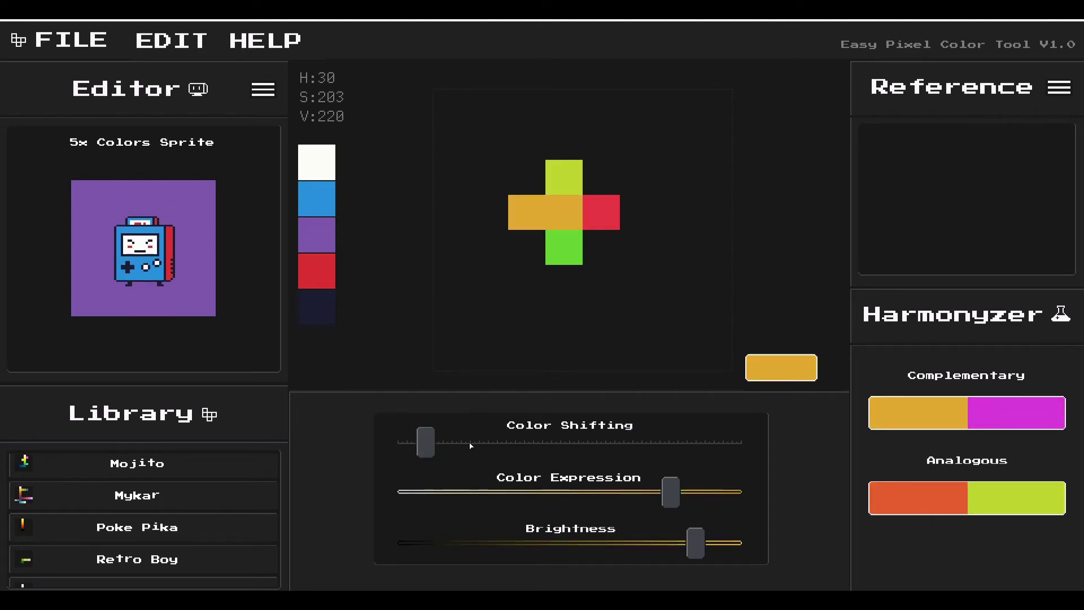
drag(655, 490, 395, 493)
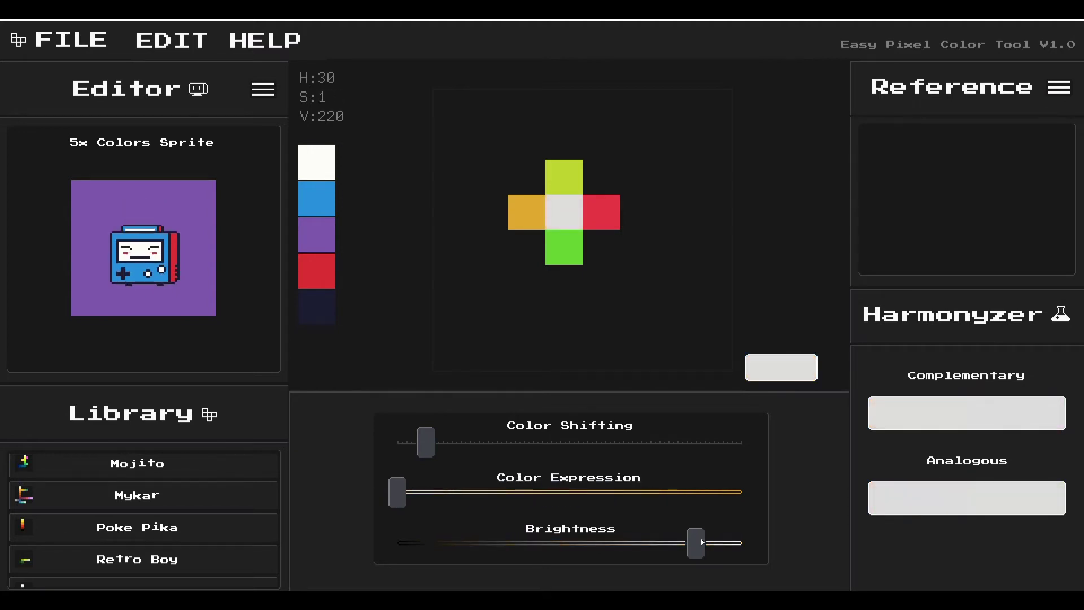
mouse_move(697, 542)
mouse_down()
mouse_move(762, 541)
mouse_move(703, 544)
mouse_move(737, 546)
mouse_up()
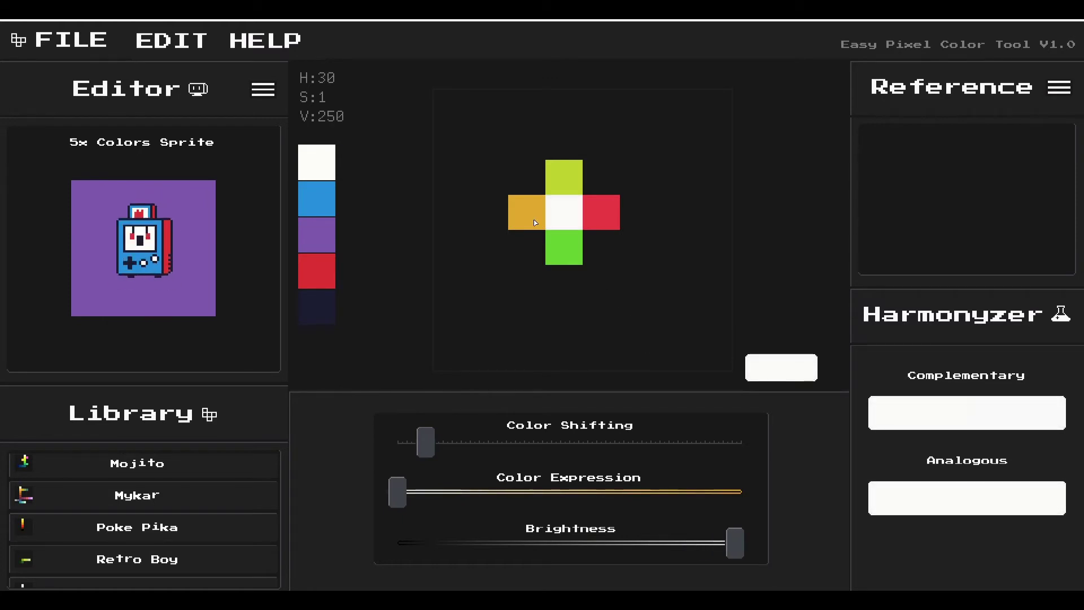
- Compare the top yellow-green cell with the bottom green cell, then delete the top one
click(561, 176)
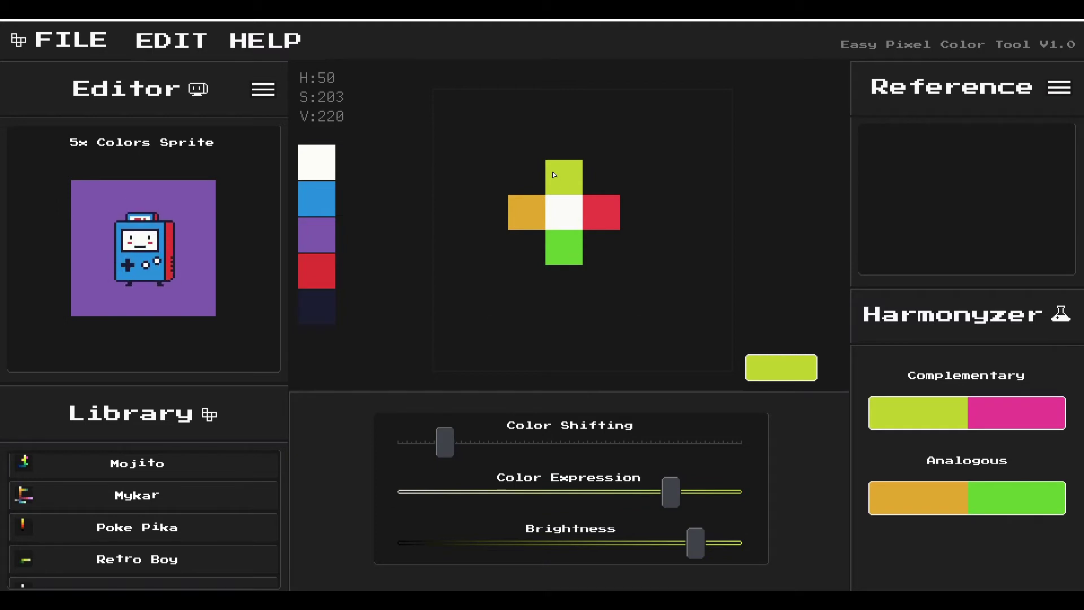
click(570, 263)
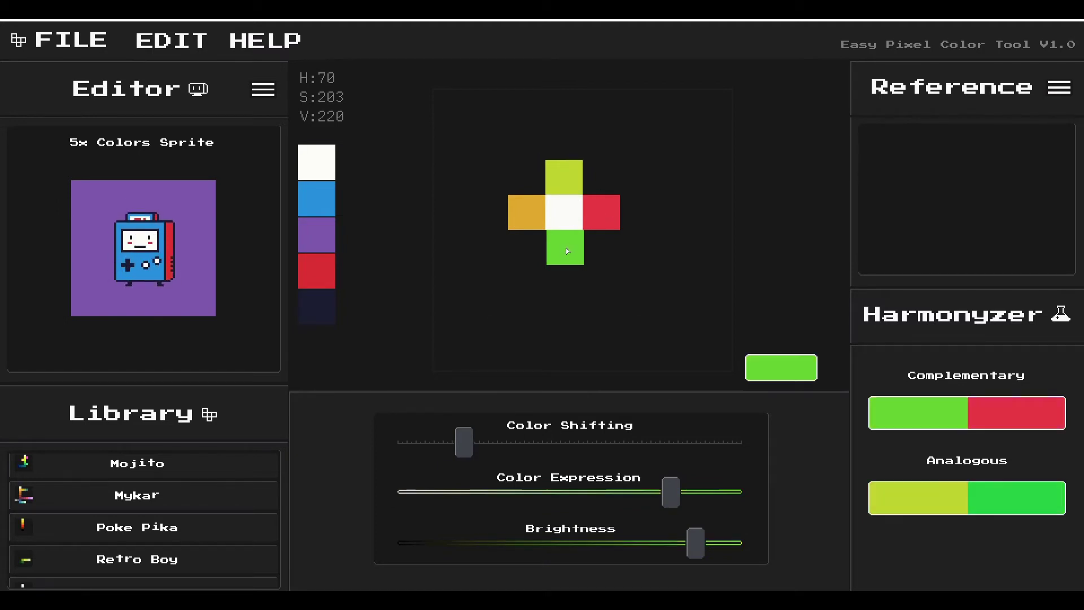
click(570, 176)
click(560, 252)
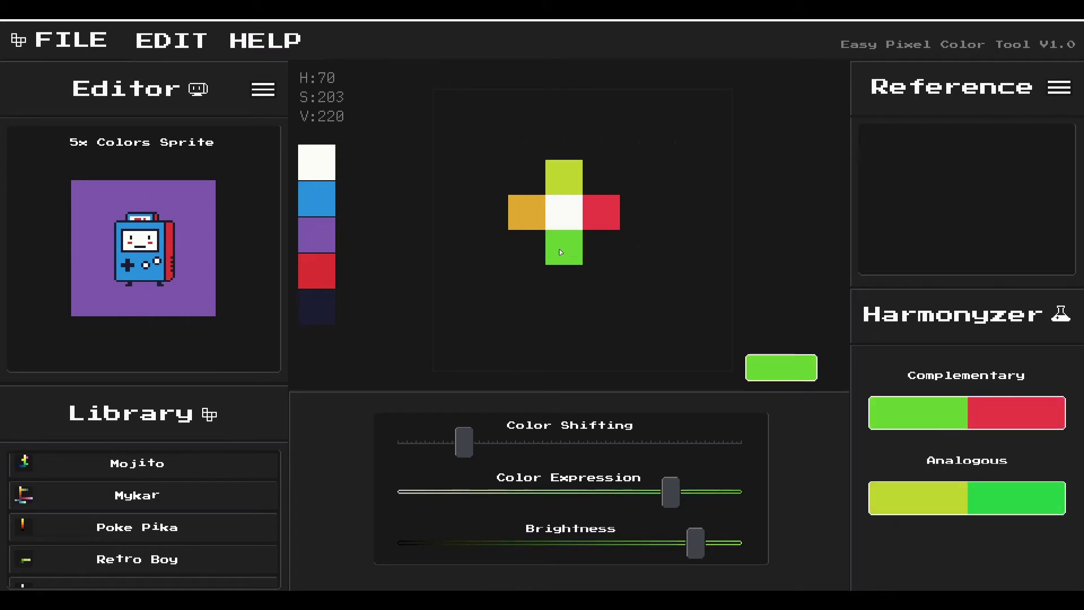
click(567, 180)
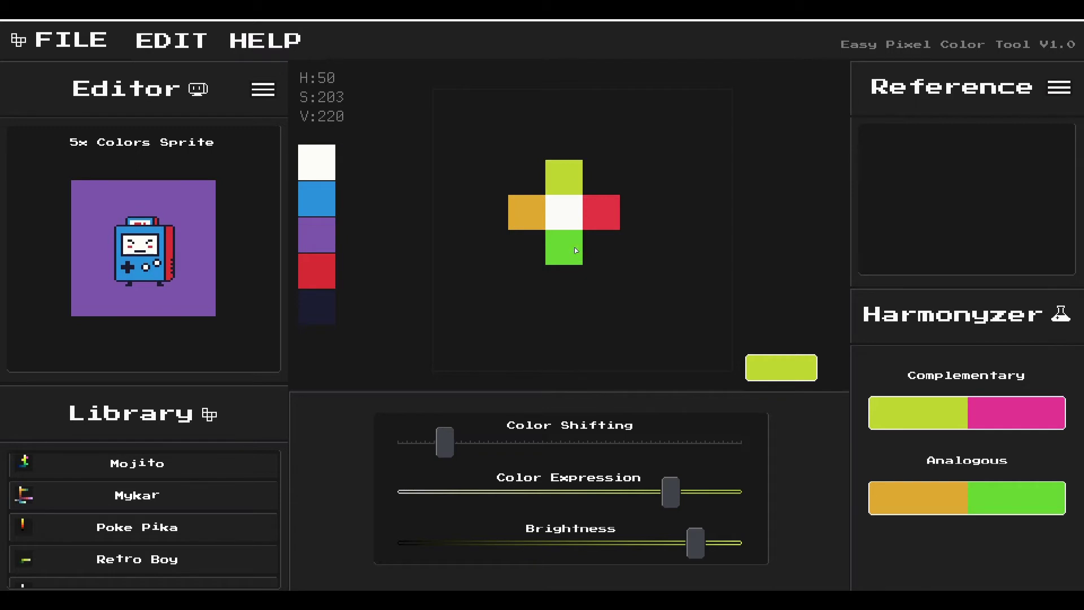
right_click(564, 174)
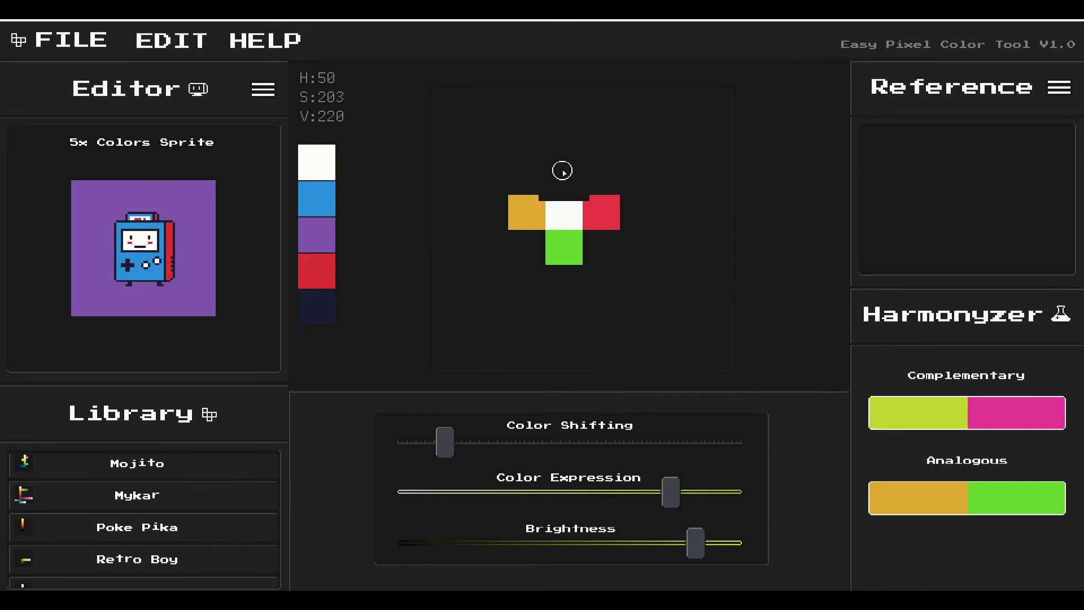
- Add a deep purple cell right of red by shifting hue, saturating and darkening a copy
click(585, 212)
click(639, 212)
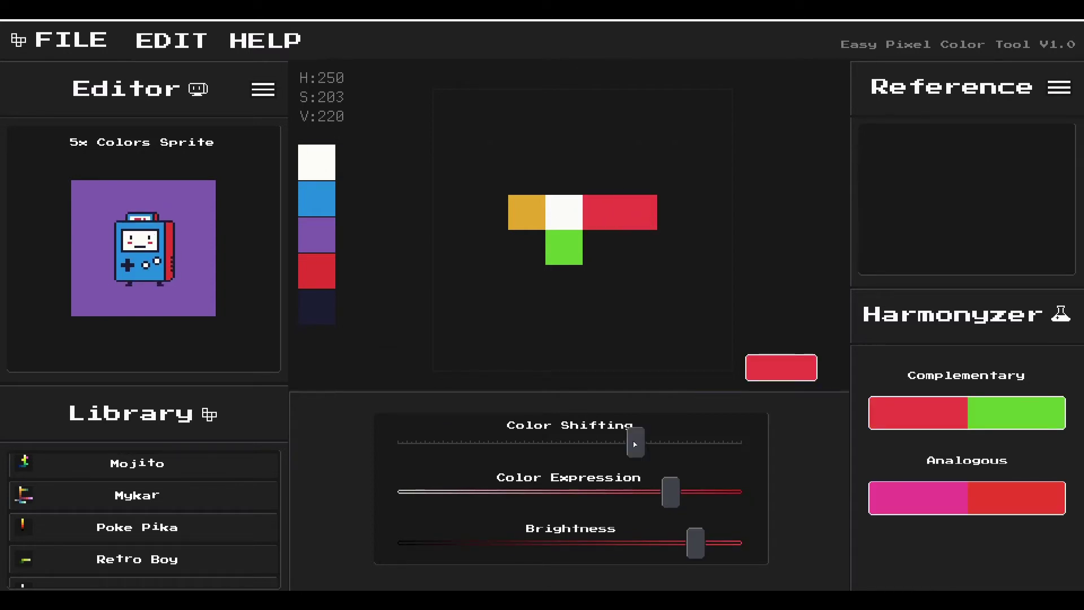
mouse_move(634, 444)
mouse_down()
mouse_move(617, 441)
mouse_move(678, 441)
mouse_move(574, 441)
mouse_move(622, 440)
mouse_move(604, 437)
mouse_up()
drag(670, 492, 710, 497)
drag(700, 537, 573, 541)
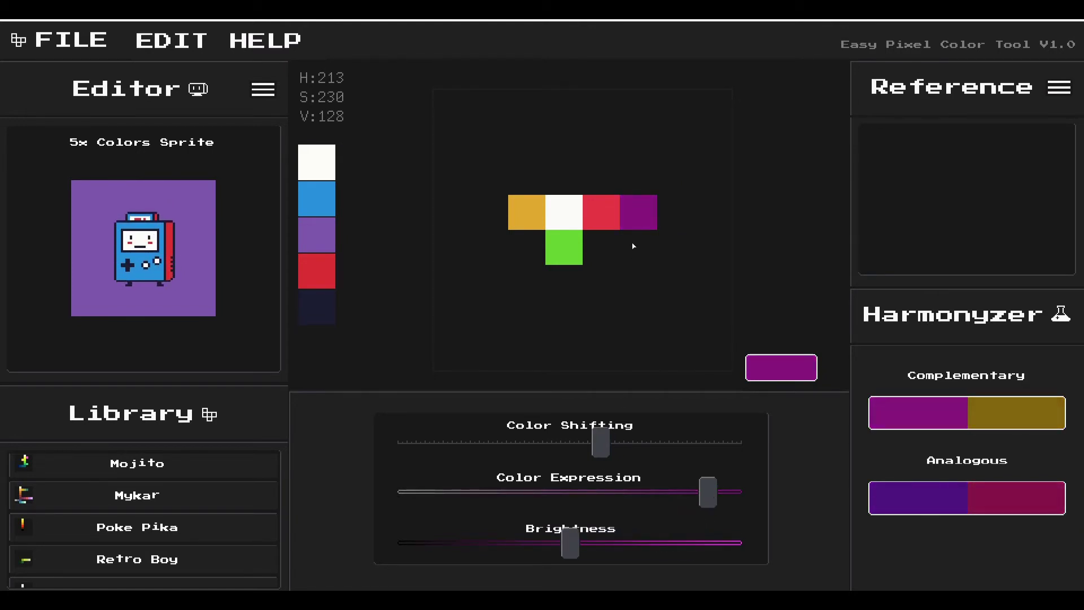
- Add a darker navy cell to the right of the purple one
click(686, 219)
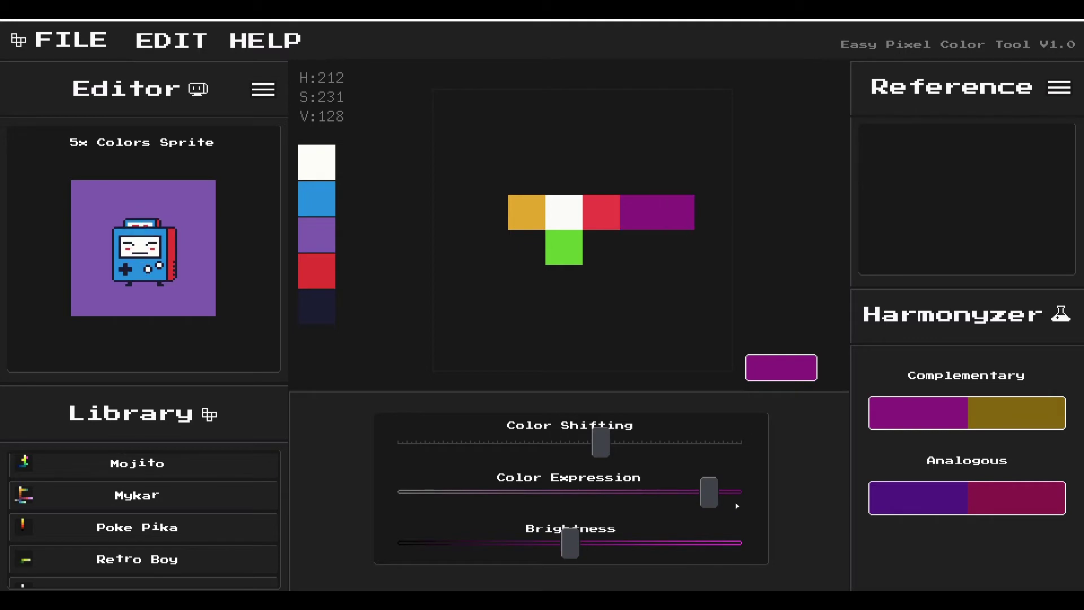
drag(708, 493, 745, 494)
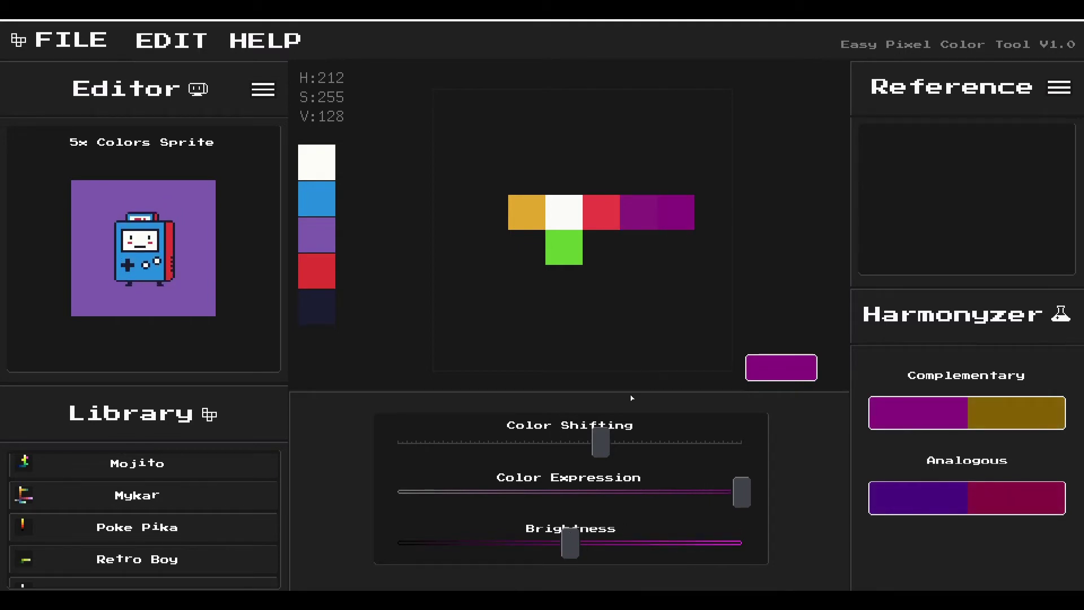
drag(570, 526, 519, 543)
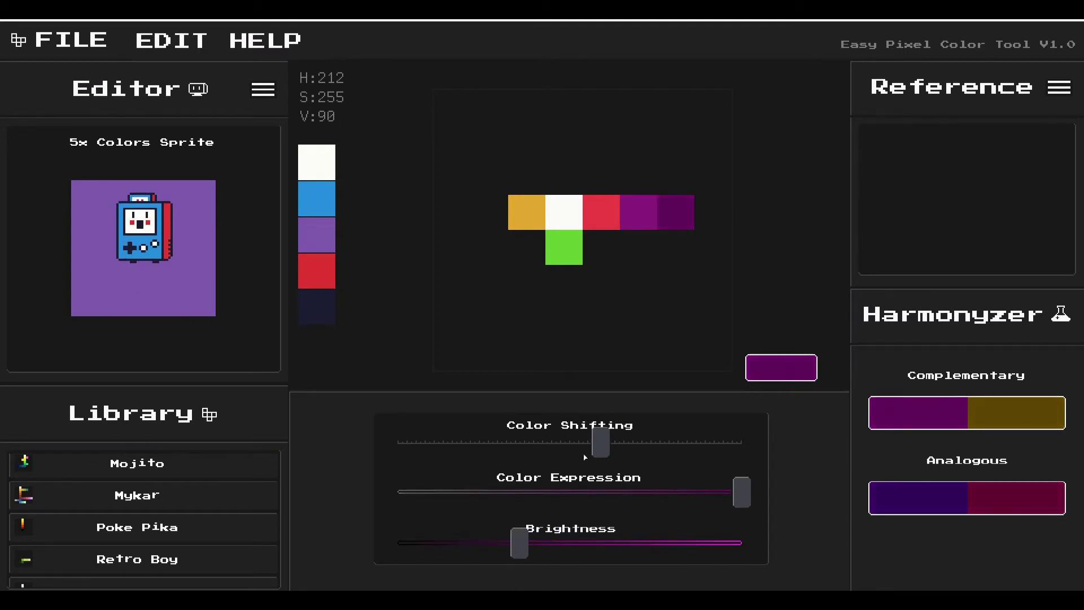
drag(602, 444, 580, 444)
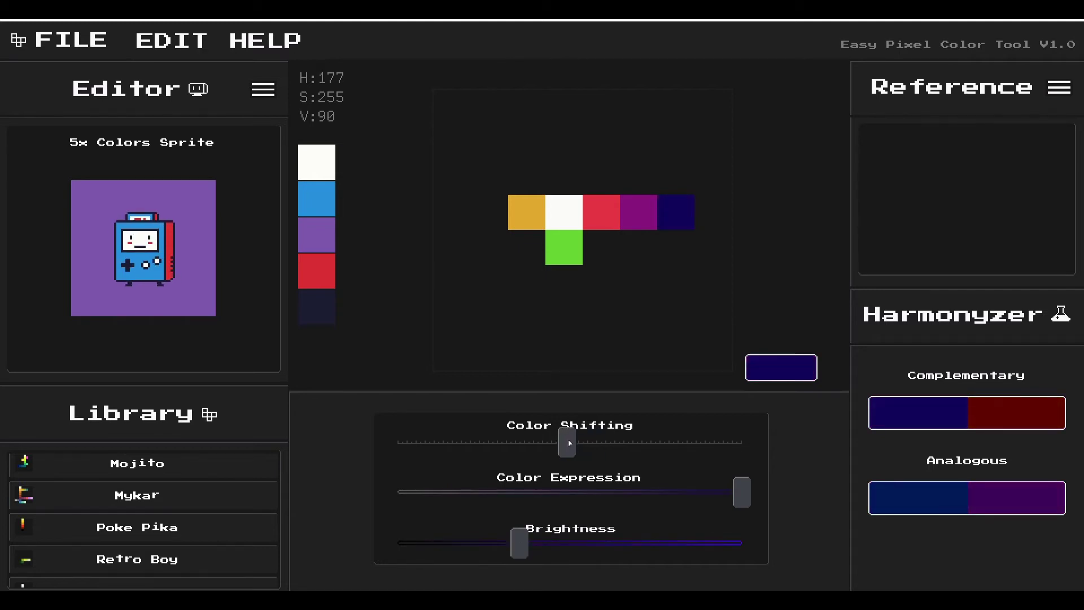
- Add an orange cell left of the gold cell, tuning its hue, saturation and brightness
click(524, 205)
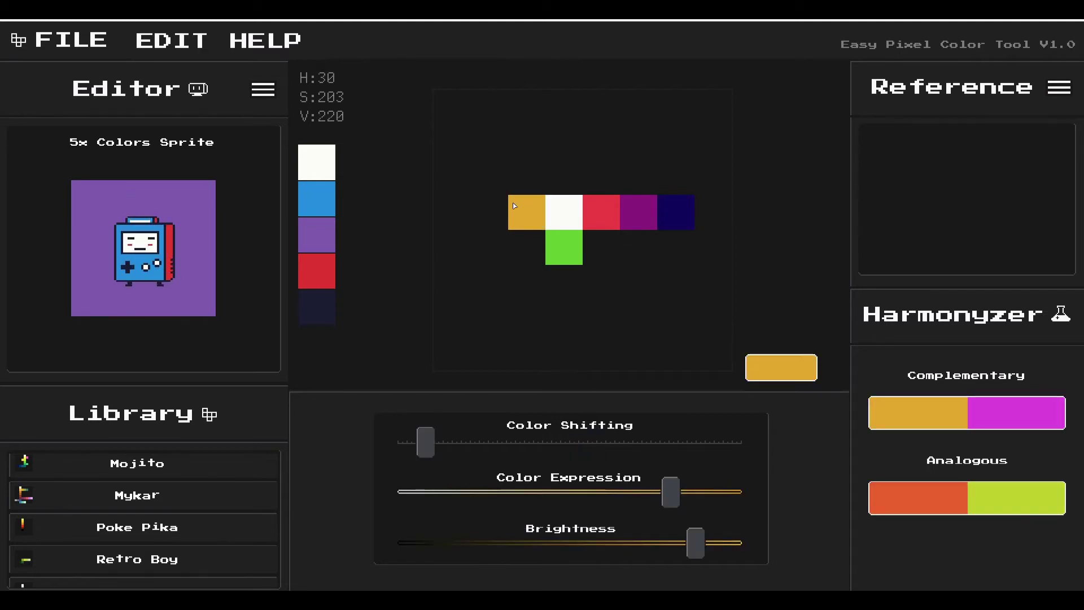
drag(497, 217, 499, 222)
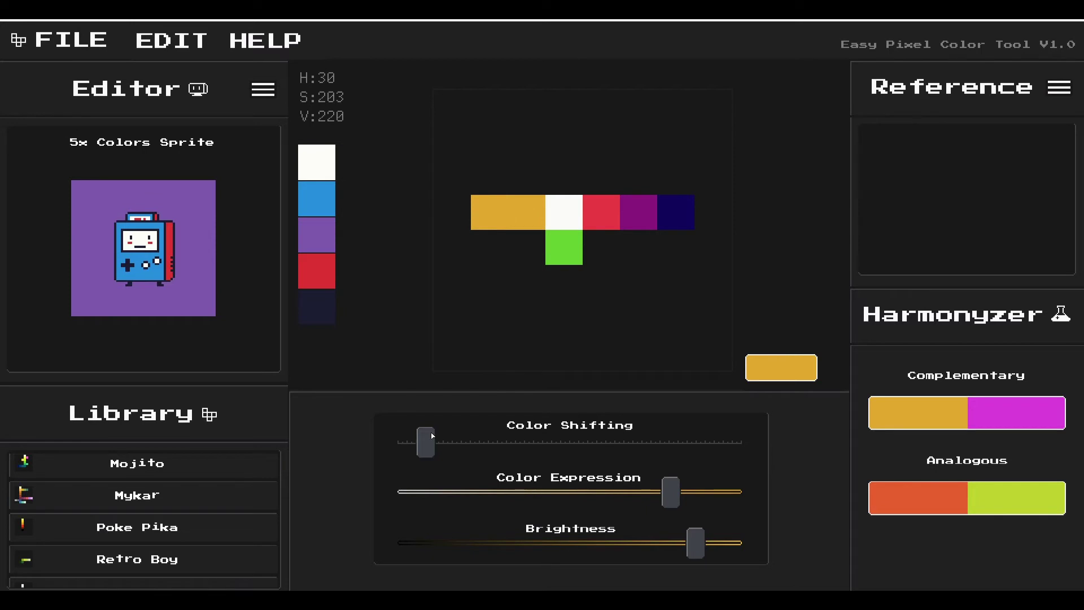
drag(431, 437, 434, 437)
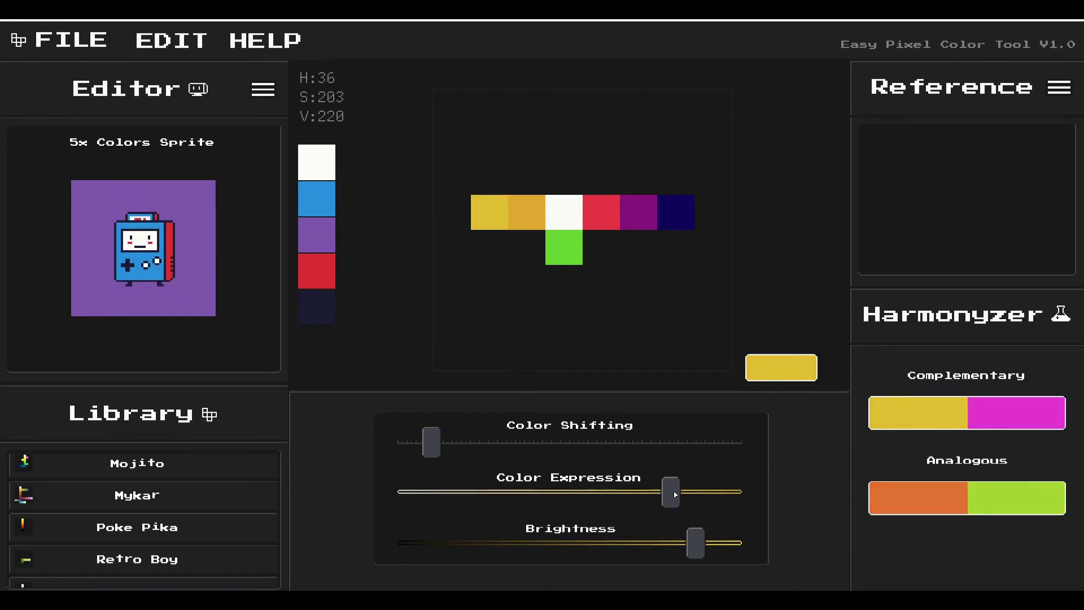
mouse_move(675, 493)
mouse_down()
mouse_move(658, 497)
mouse_move(692, 494)
mouse_move(673, 493)
mouse_up()
drag(432, 446, 410, 444)
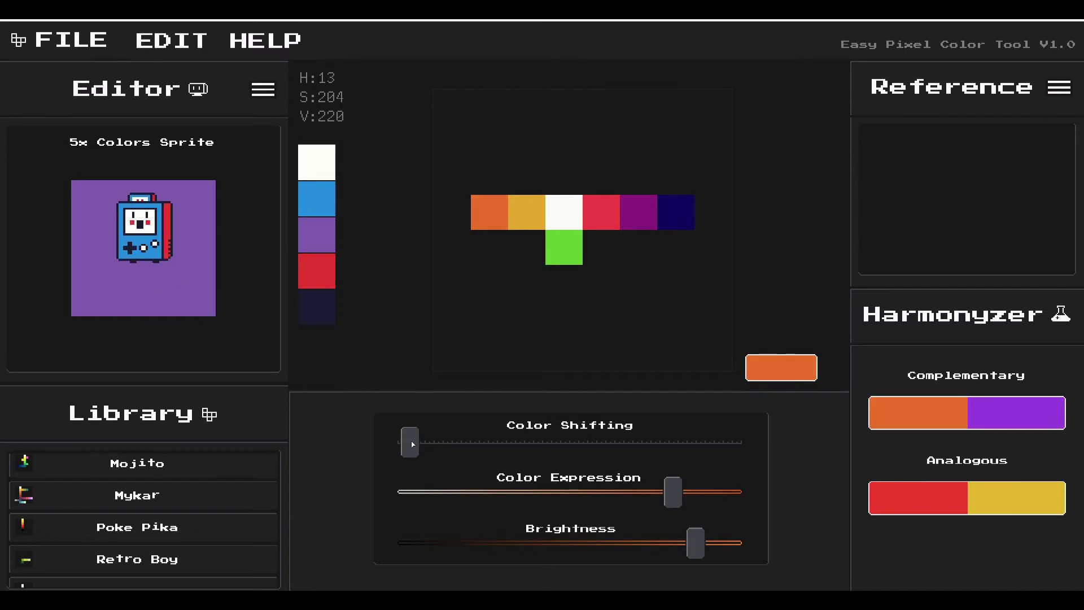
drag(665, 493, 687, 493)
mouse_move(704, 544)
mouse_down()
mouse_move(644, 545)
mouse_move(659, 545)
mouse_up()
- Add a saturated dark red cell left of the orange cell
click(453, 213)
mouse_move(410, 443)
mouse_down()
mouse_move(394, 448)
mouse_move(733, 442)
mouse_move(620, 451)
mouse_move(641, 450)
mouse_up()
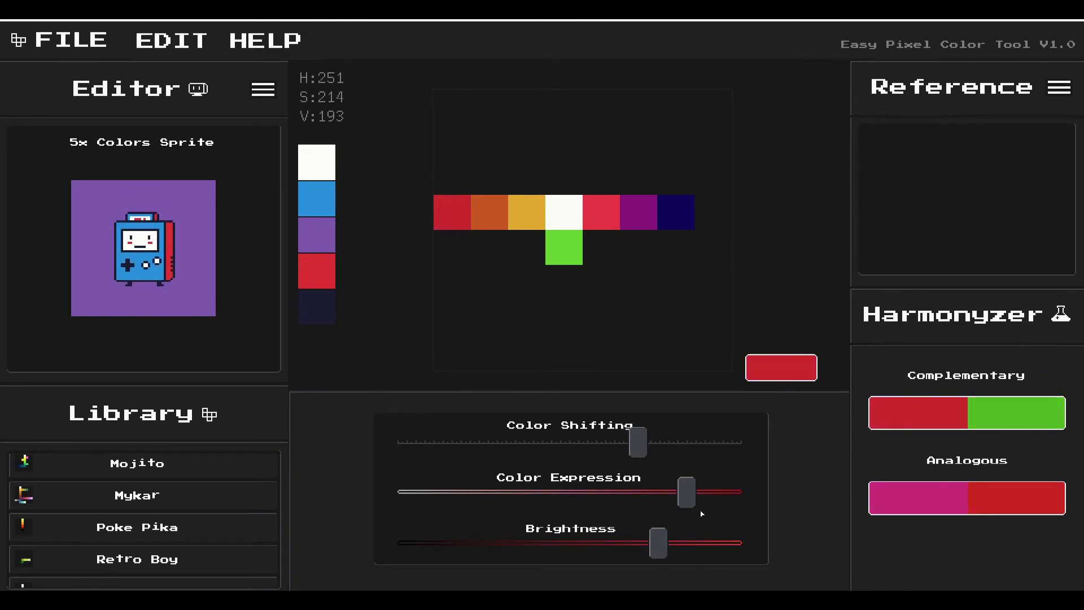
drag(690, 499, 717, 499)
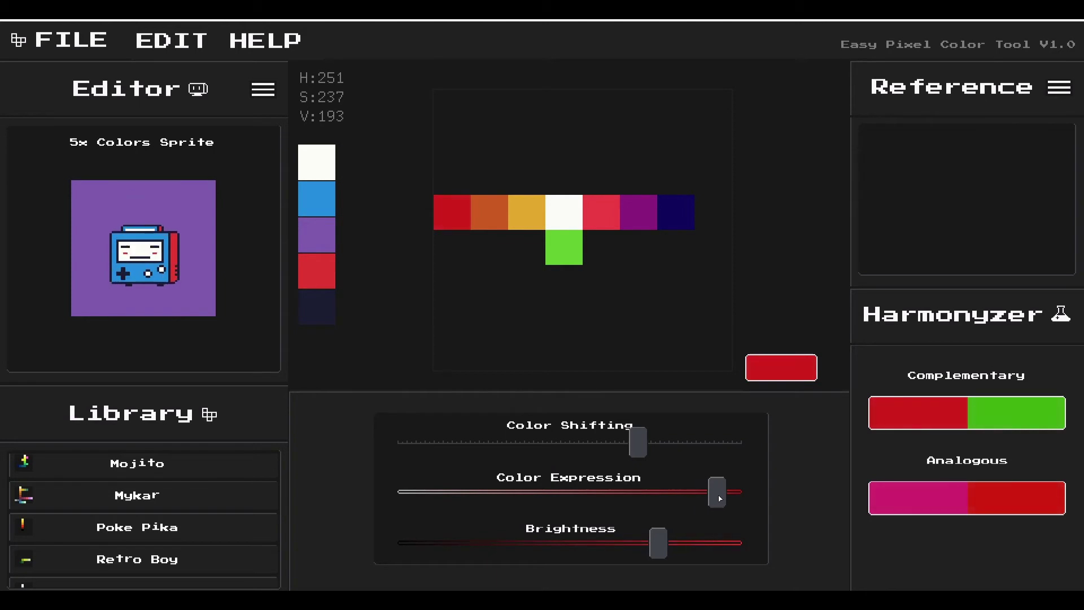
mouse_move(665, 549)
mouse_down()
mouse_move(572, 548)
mouse_move(588, 548)
mouse_up()
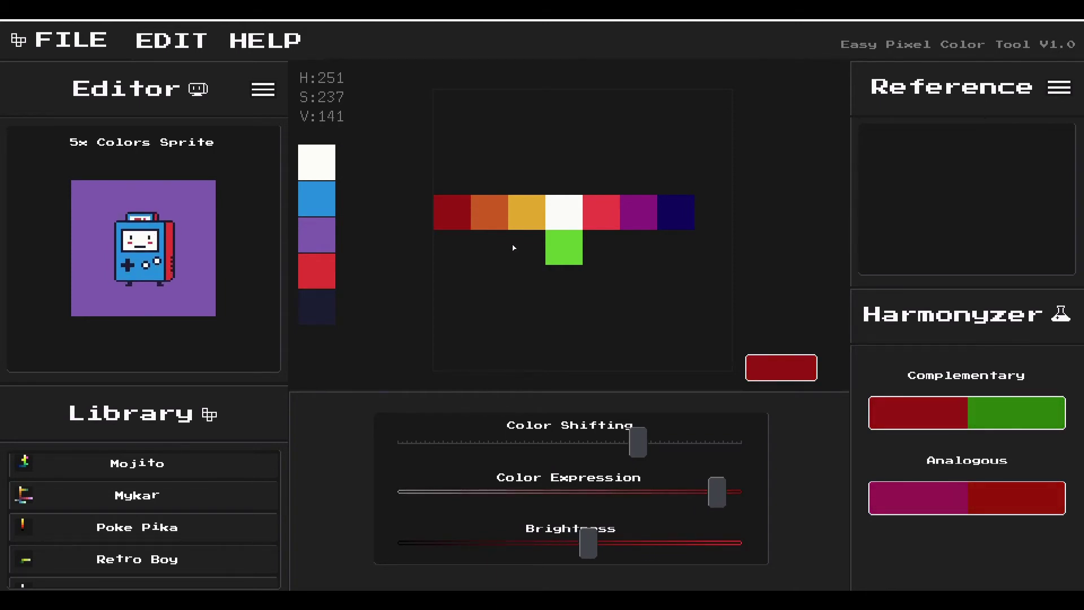
click(564, 259)
- Add a purer, darker green cell below the light green cell
click(575, 278)
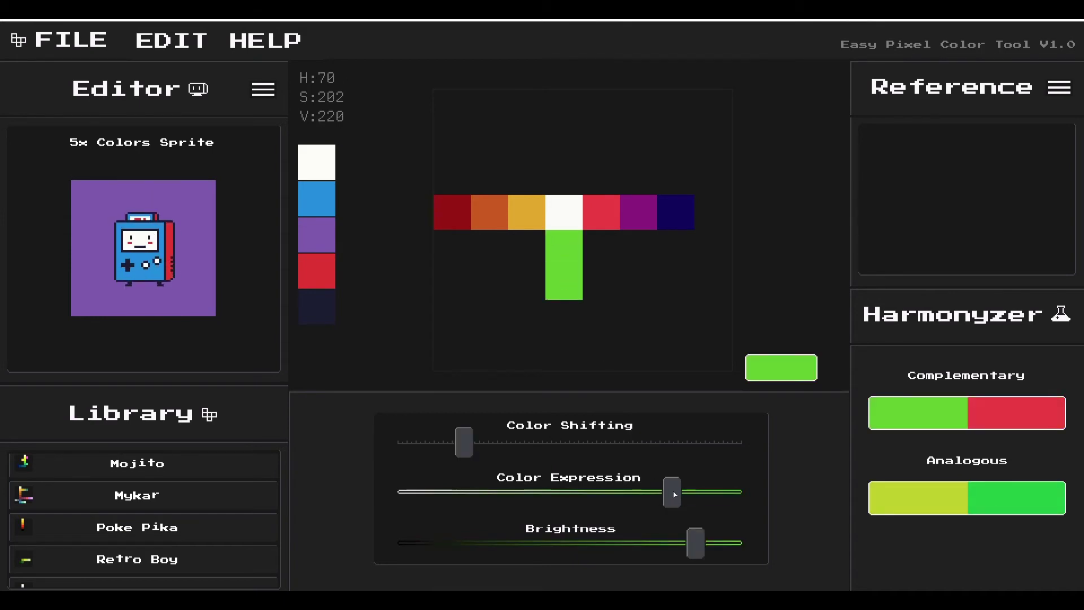
drag(671, 496, 690, 493)
drag(472, 441, 489, 444)
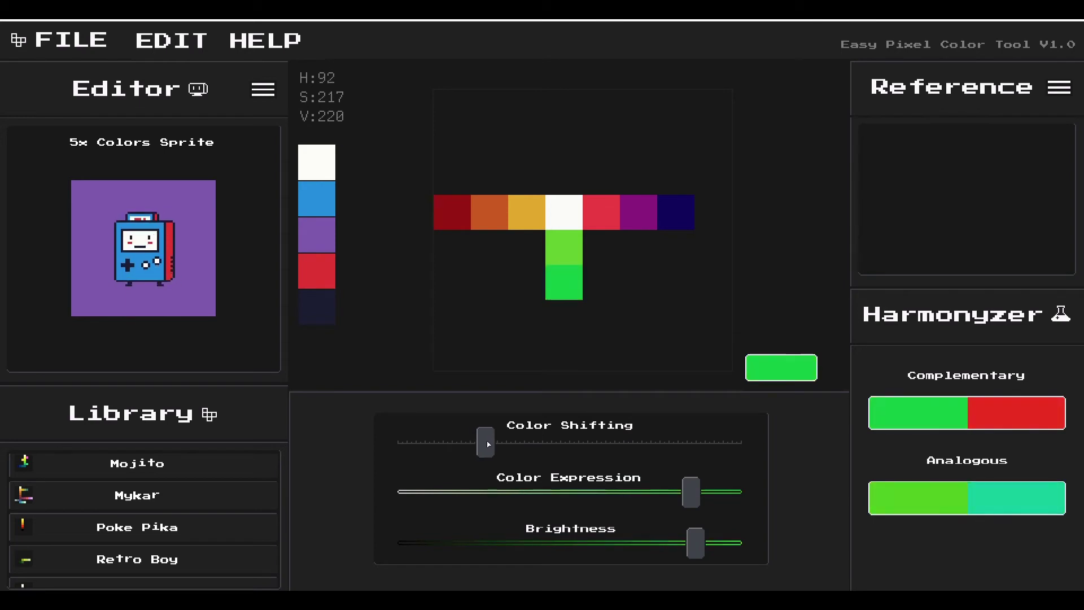
drag(706, 551, 628, 544)
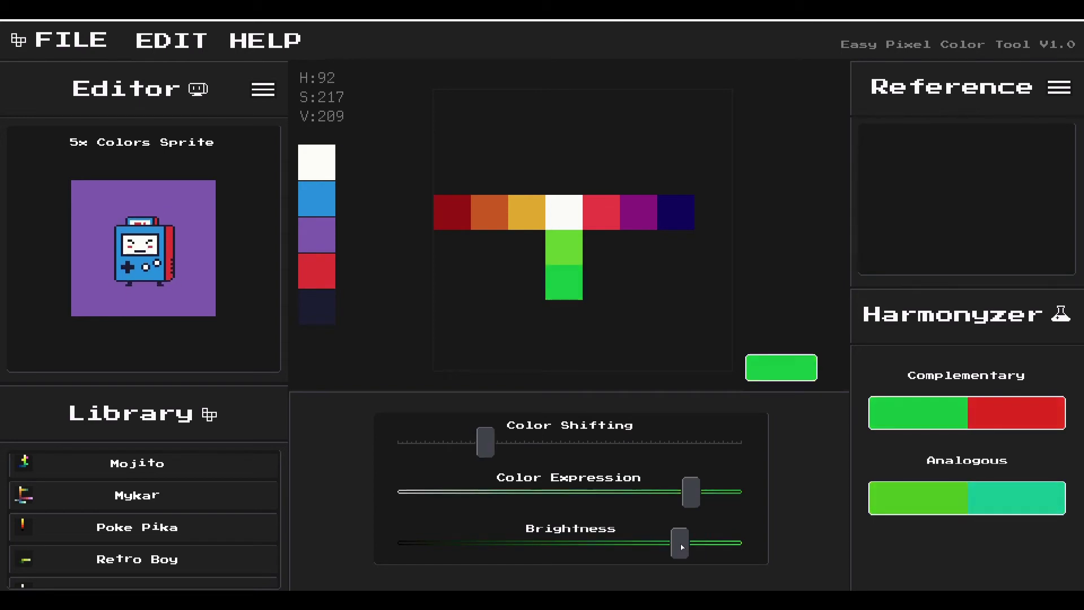
- Add a saturated dark teal cell below the darker green
click(571, 315)
drag(489, 441, 512, 447)
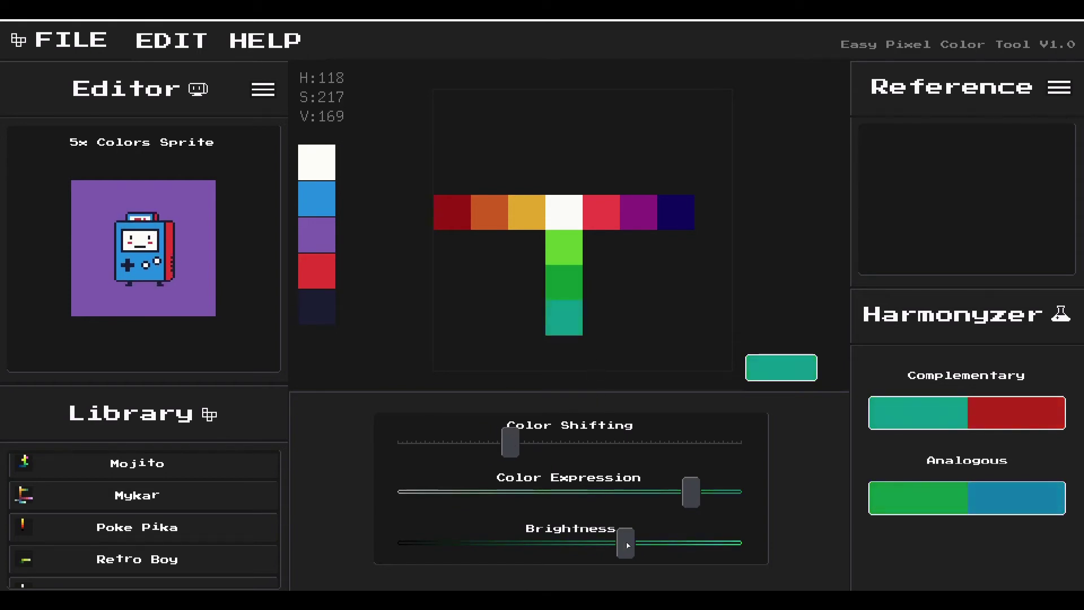
drag(628, 547, 589, 545)
drag(690, 492, 715, 500)
drag(589, 545, 531, 545)
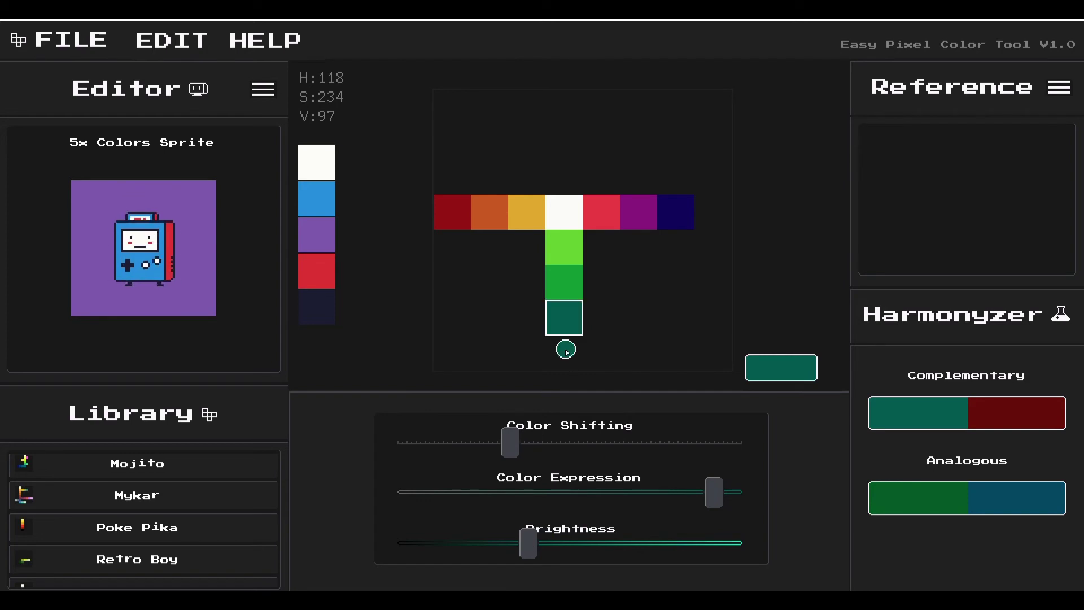
- Add a fully saturated dark navy cell at the bottom of the column
click(567, 356)
drag(517, 452, 538, 452)
drag(527, 536, 480, 535)
drag(718, 494, 766, 497)
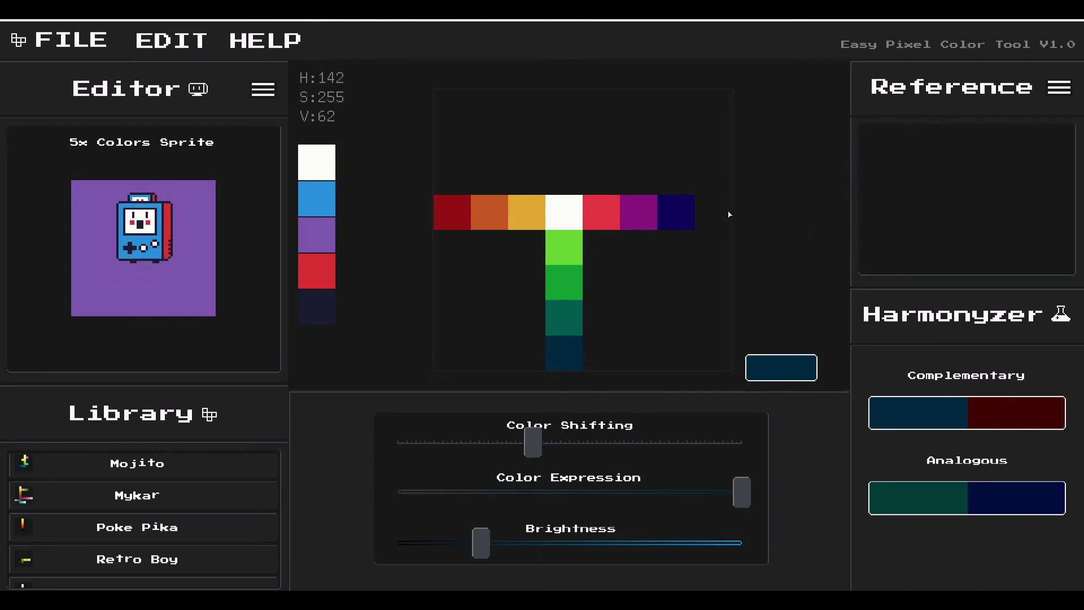
- Put the light green colour into the sprite's second palette slot
click(567, 247)
click(568, 216)
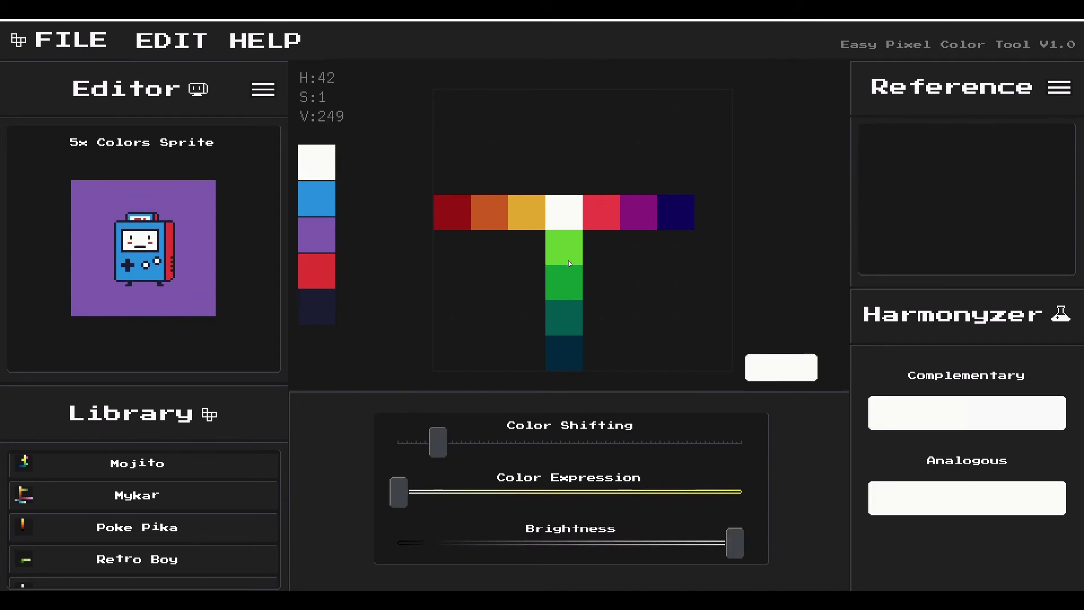
drag(570, 264, 314, 209)
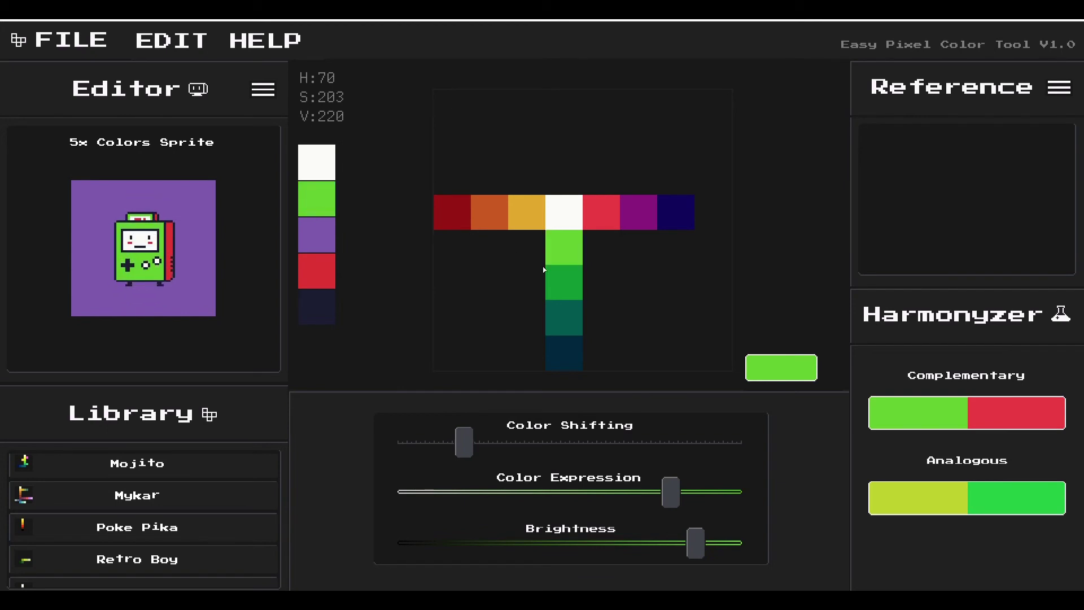
- Set the purple swatch aside and put dark teal and dark navy into slots 3 and 4
click(562, 282)
drag(334, 243, 347, 234)
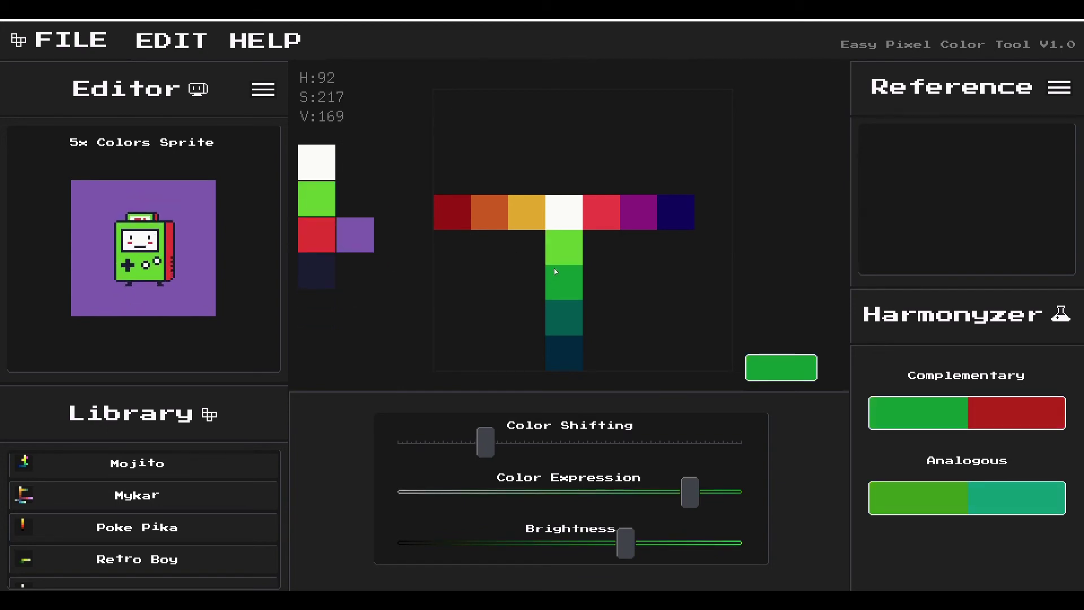
drag(575, 284, 310, 239)
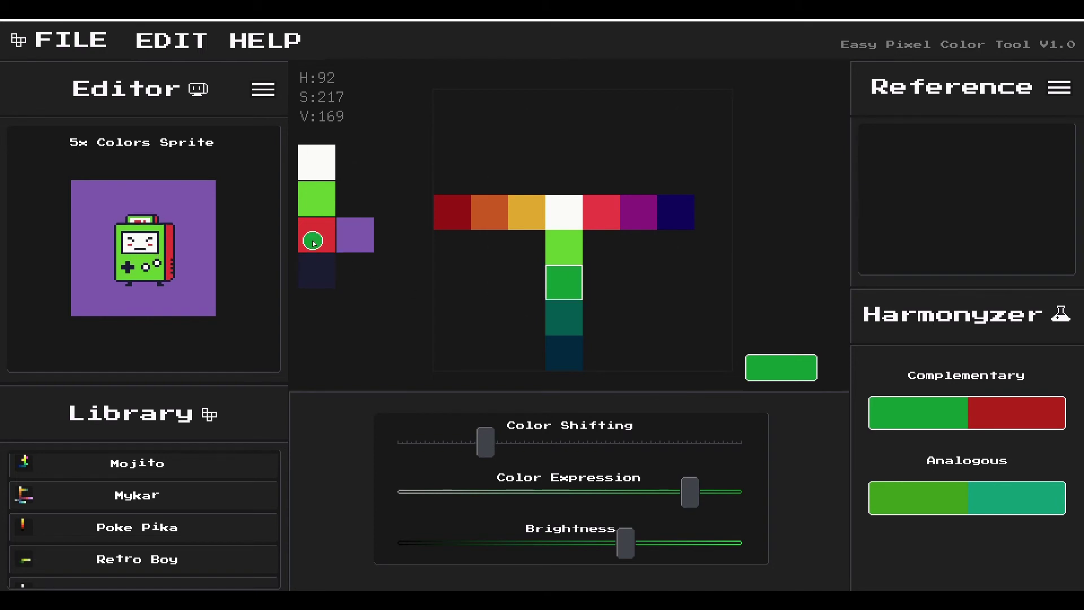
drag(563, 329, 324, 229)
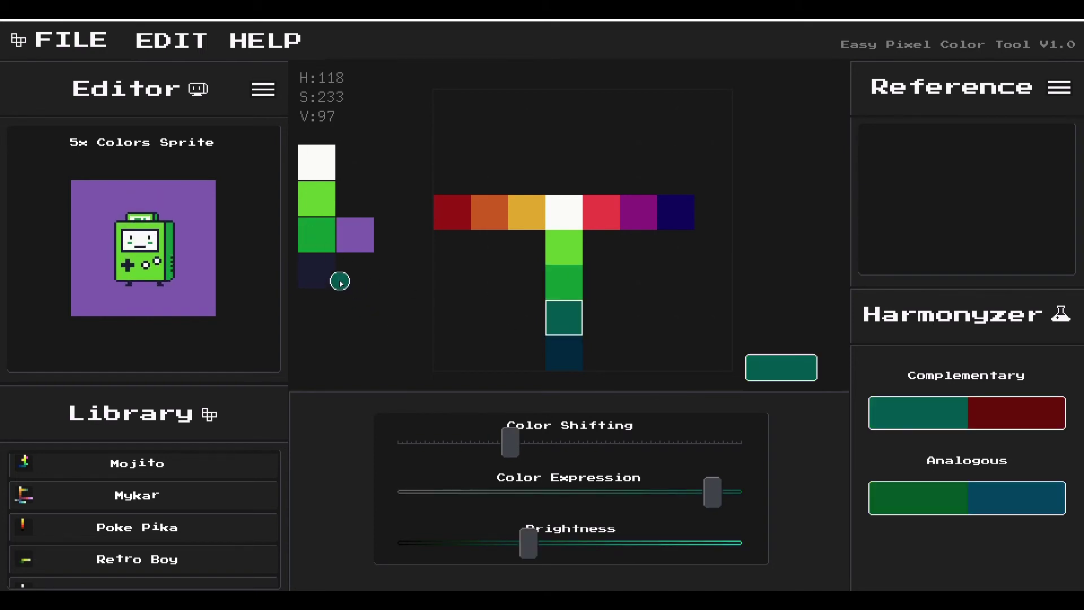
drag(565, 356, 322, 280)
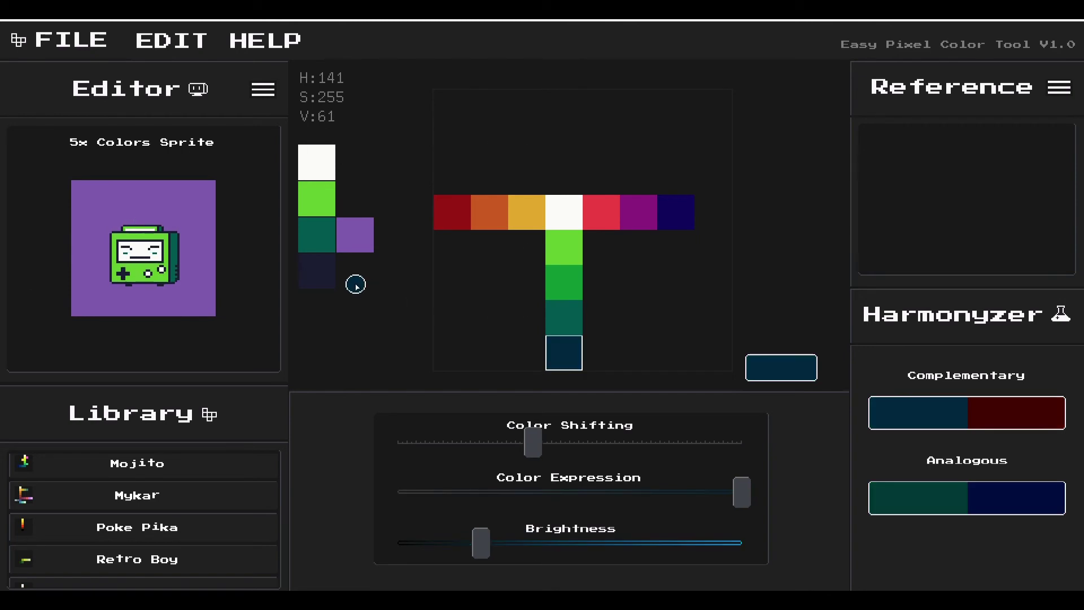
- Compare the yellow and light green colours by picking each in turn
click(527, 212)
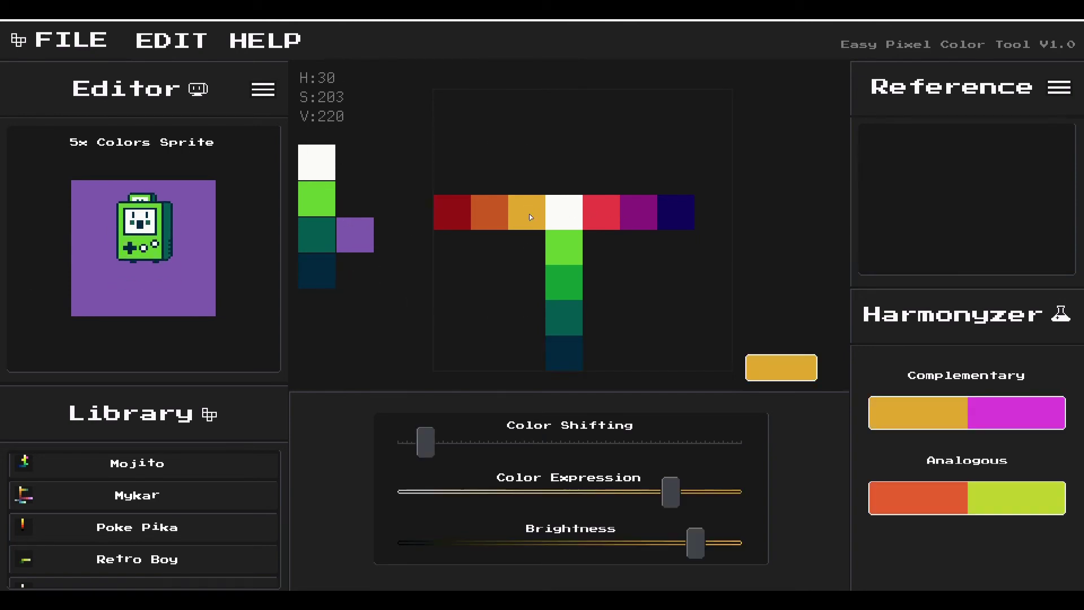
click(570, 255)
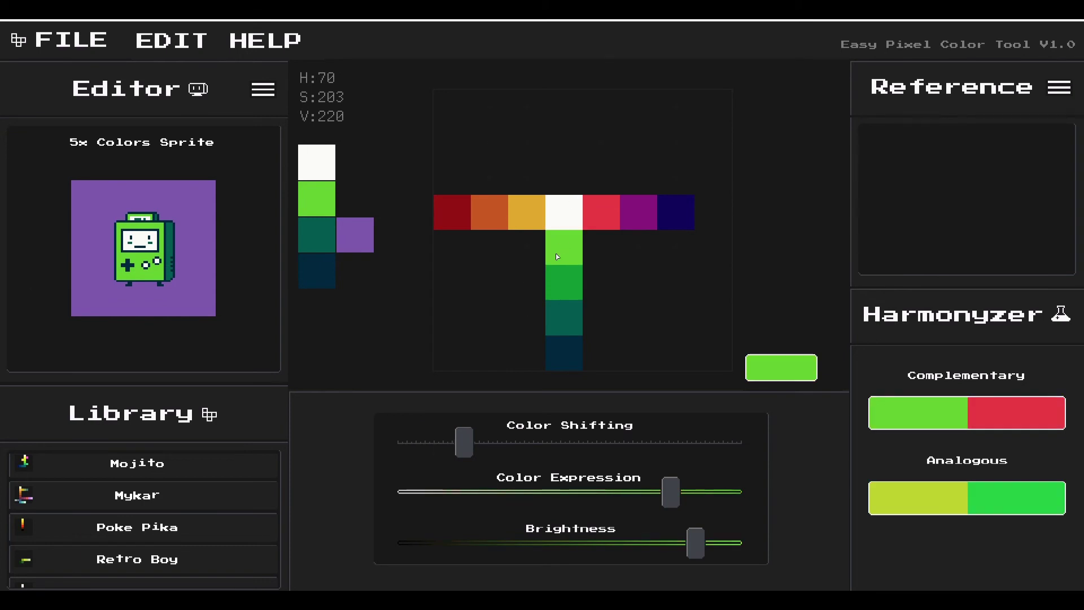
click(529, 214)
click(565, 245)
click(521, 217)
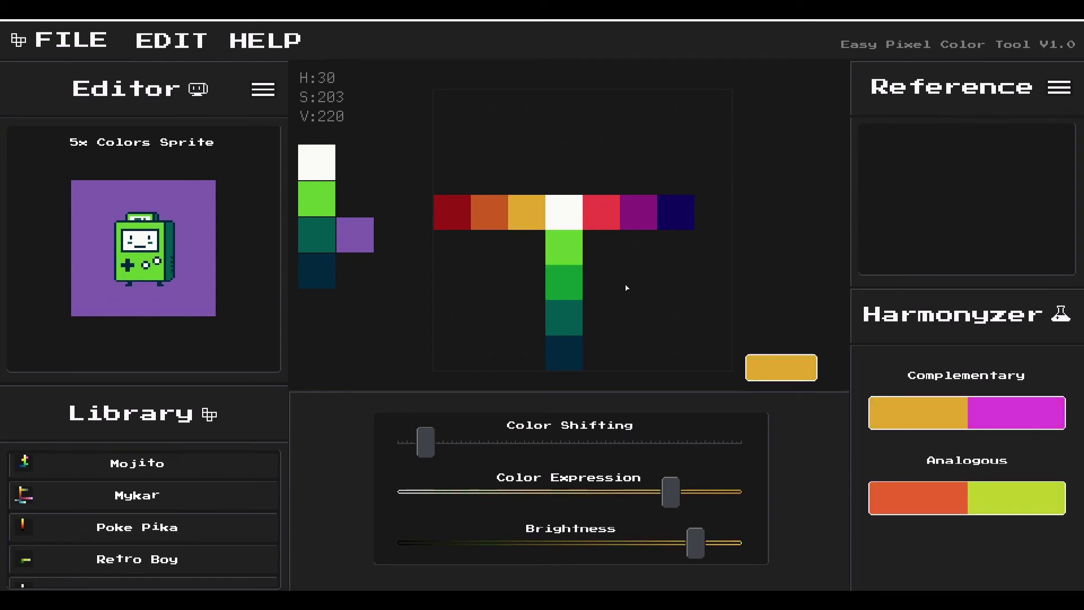
click(565, 247)
- Try red as the sprite background, then change it to golden yellow
drag(602, 216, 607, 221)
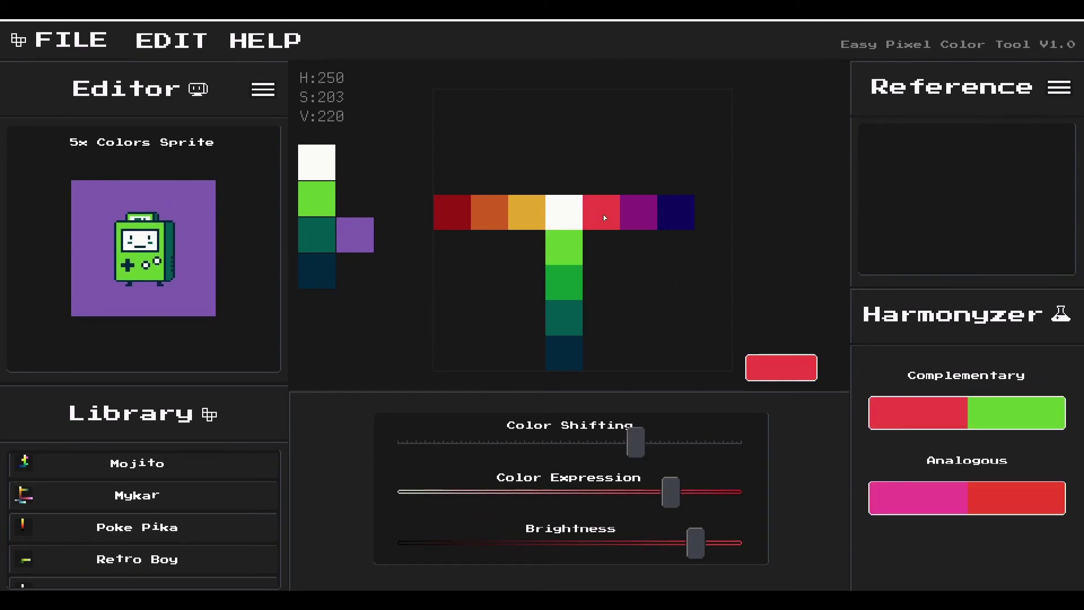
drag(604, 218, 355, 246)
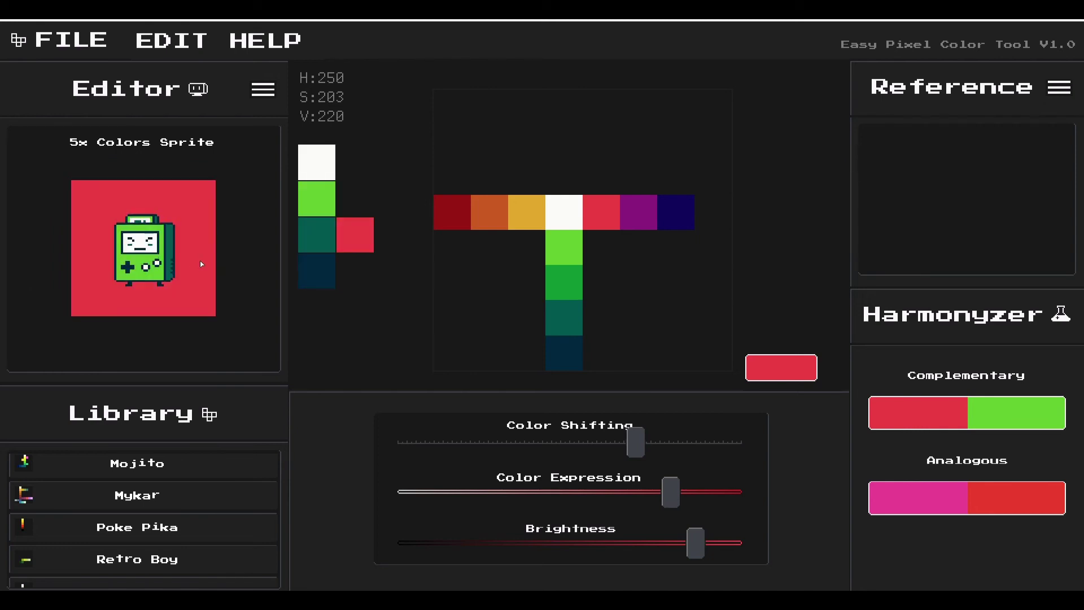
drag(530, 218, 356, 234)
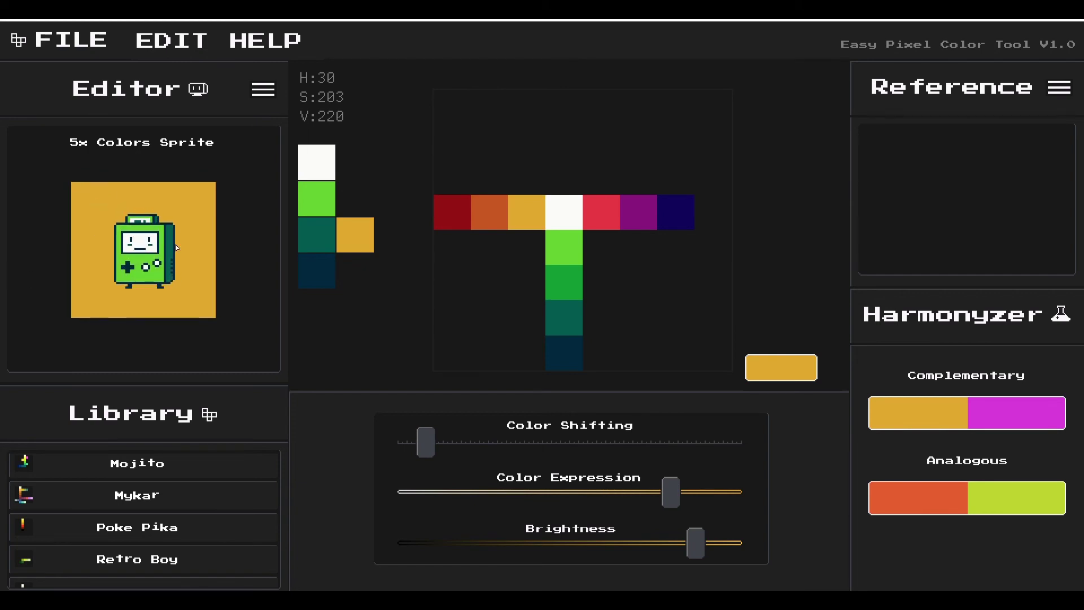
- Pick green, yellow and red, then undo the accidental red on the medium green tile
click(561, 288)
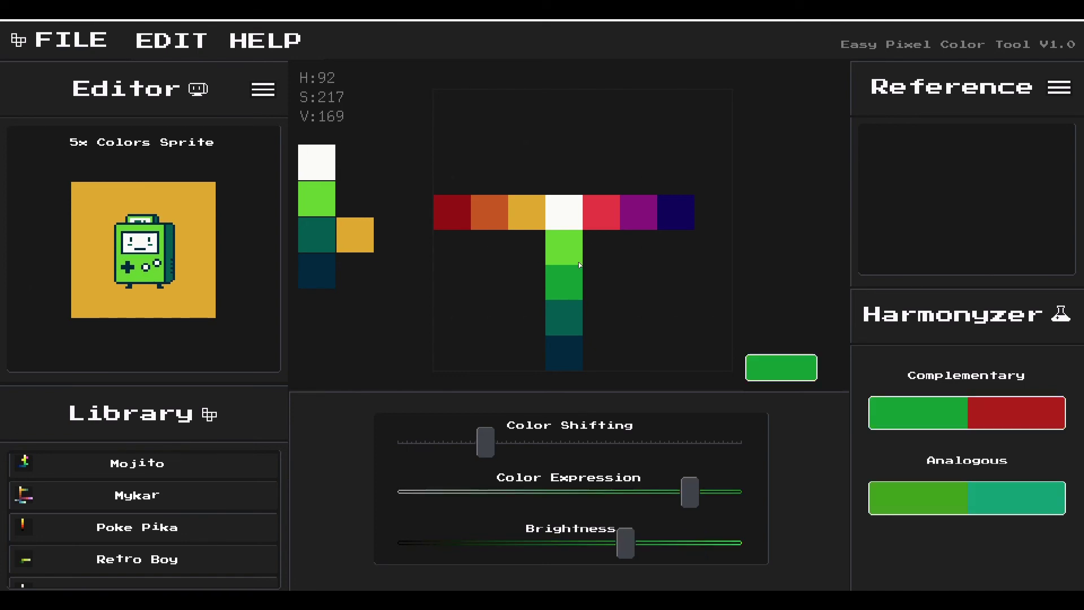
click(521, 219)
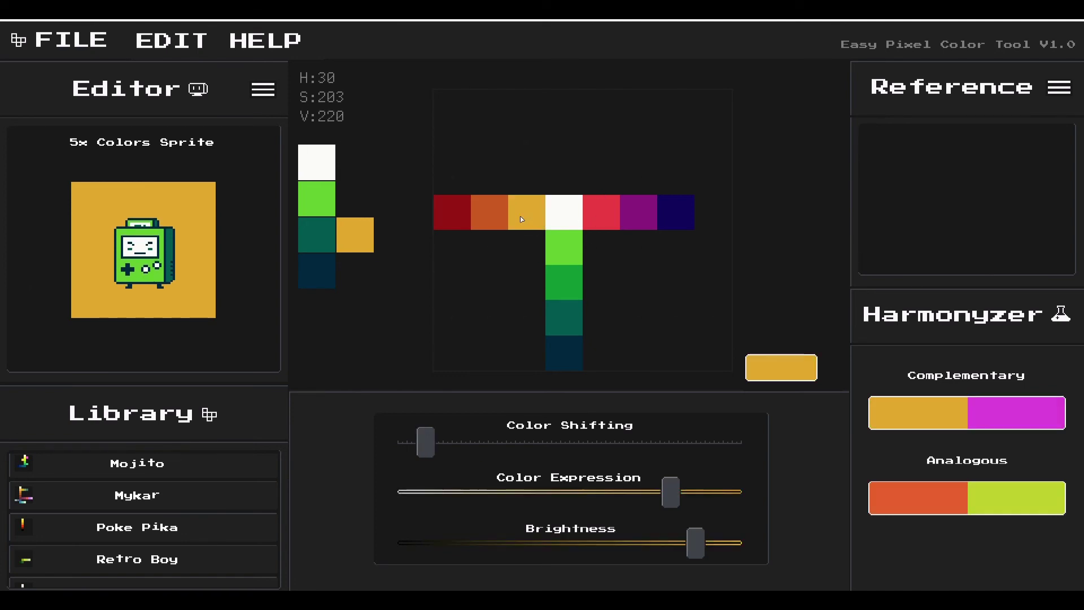
click(602, 216)
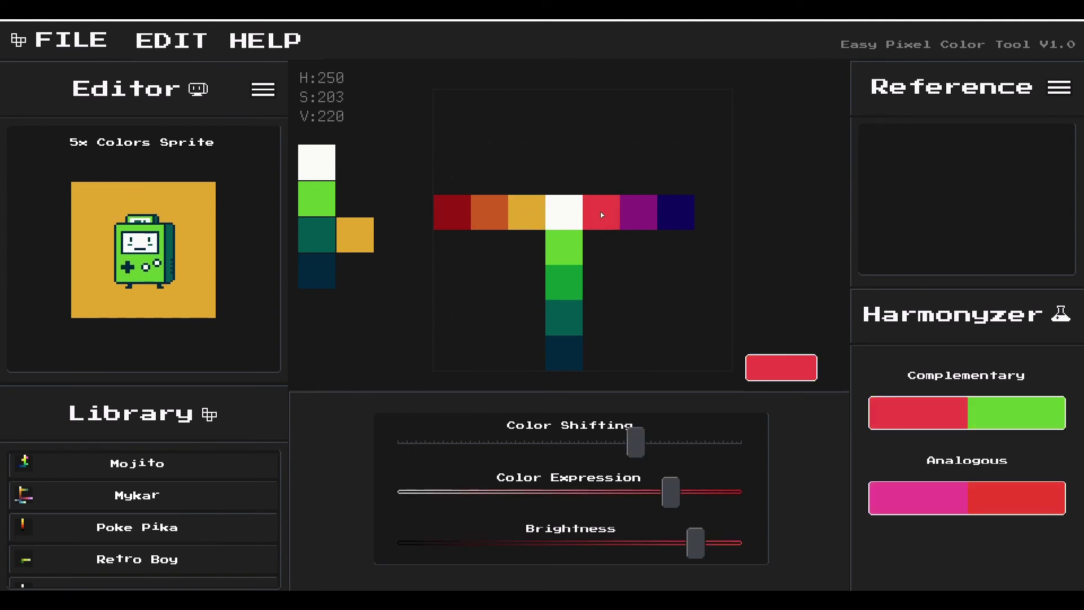
click(569, 284)
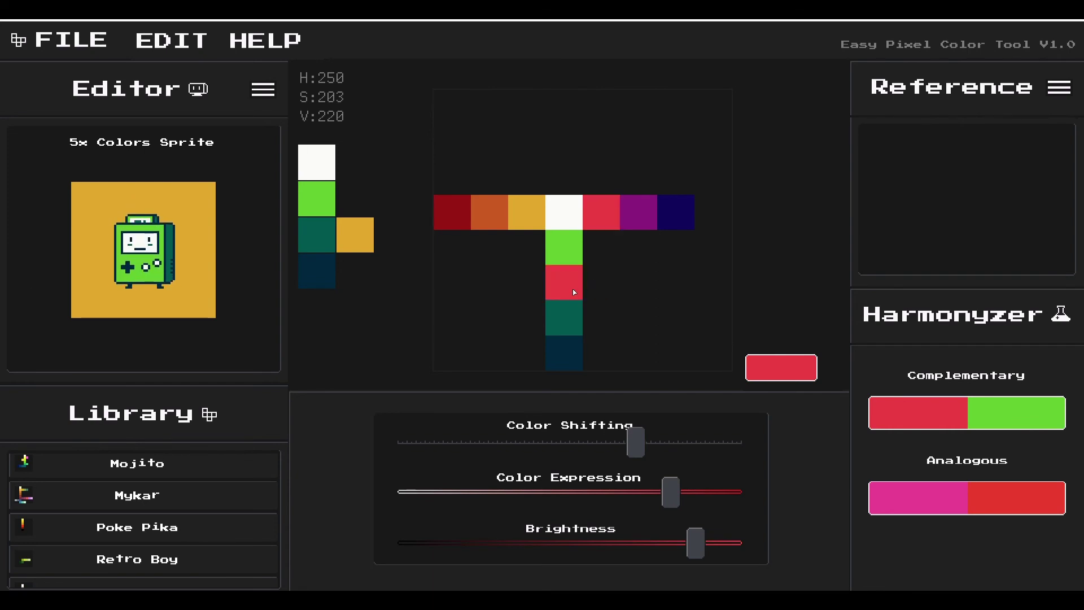
click(572, 286)
key(ctrl+z)
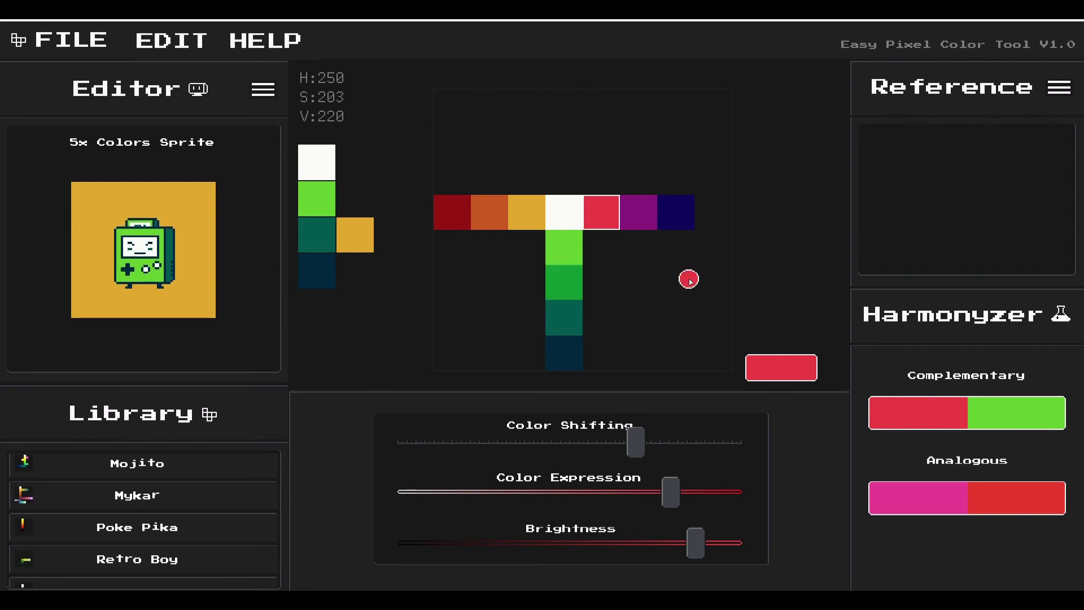
- Drag the top-row red onto the dark teal swatch to replace it
drag(604, 216, 312, 208)
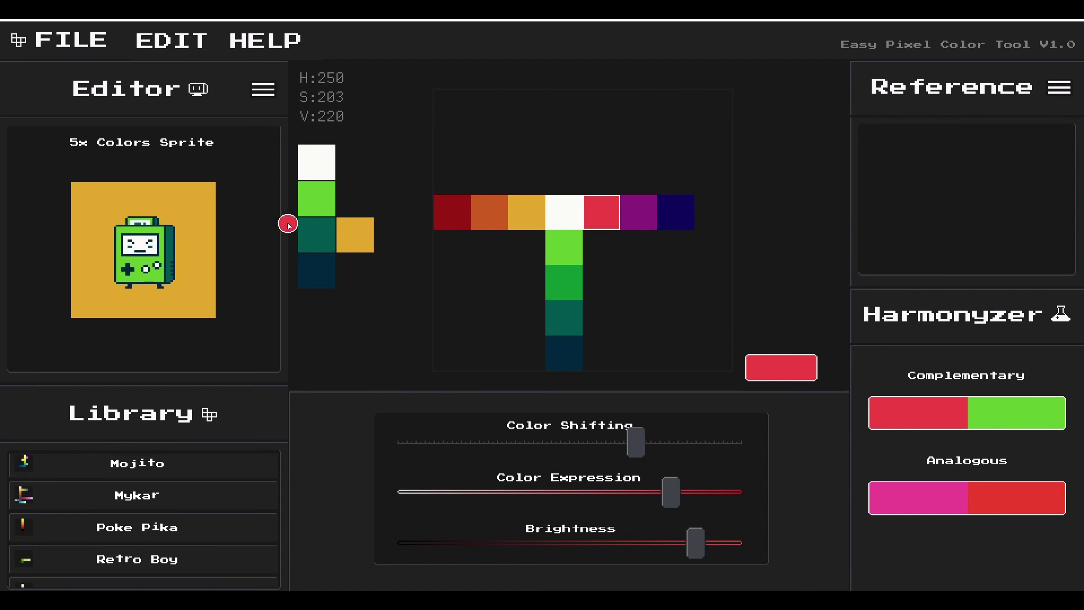
drag(312, 208, 306, 234)
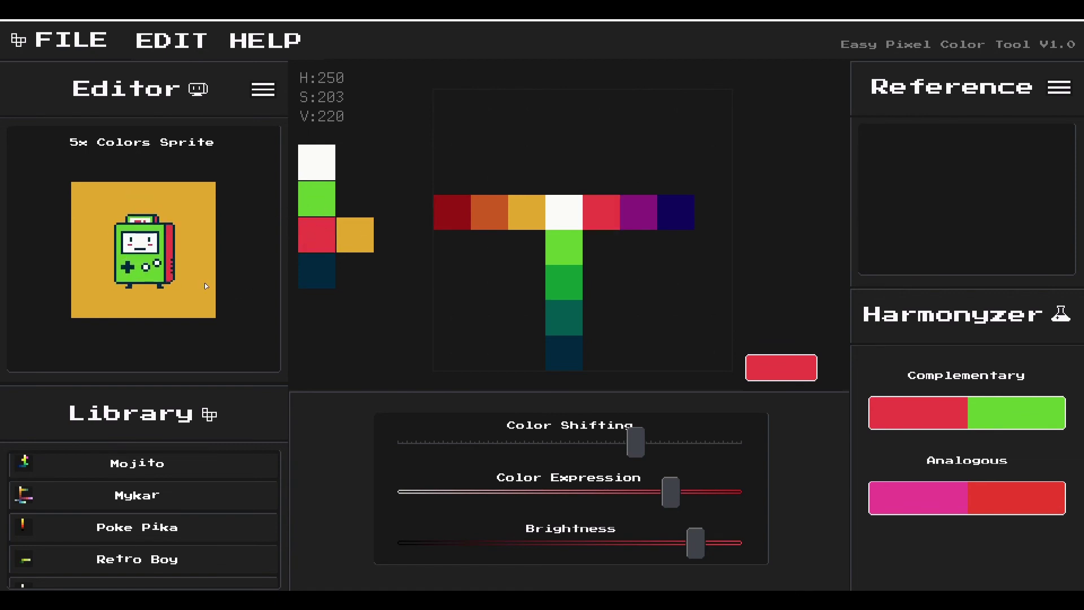
click(209, 226)
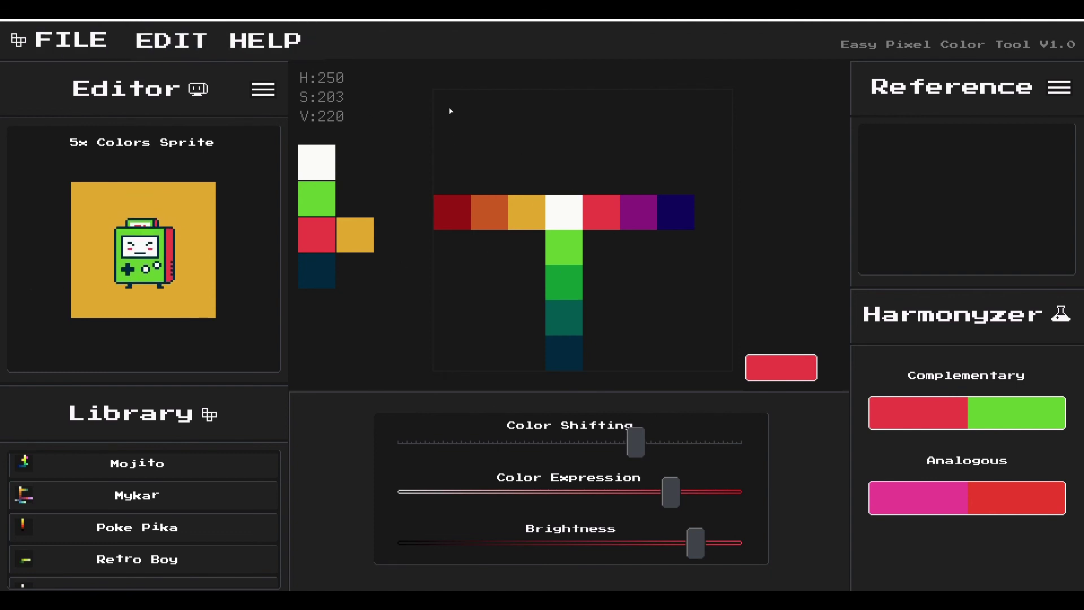
- Select the red grid tile and bring up the Palette Name prompt with Ctrl+S
click(478, 97)
key(ctrl+s)
text(Toy Palette)
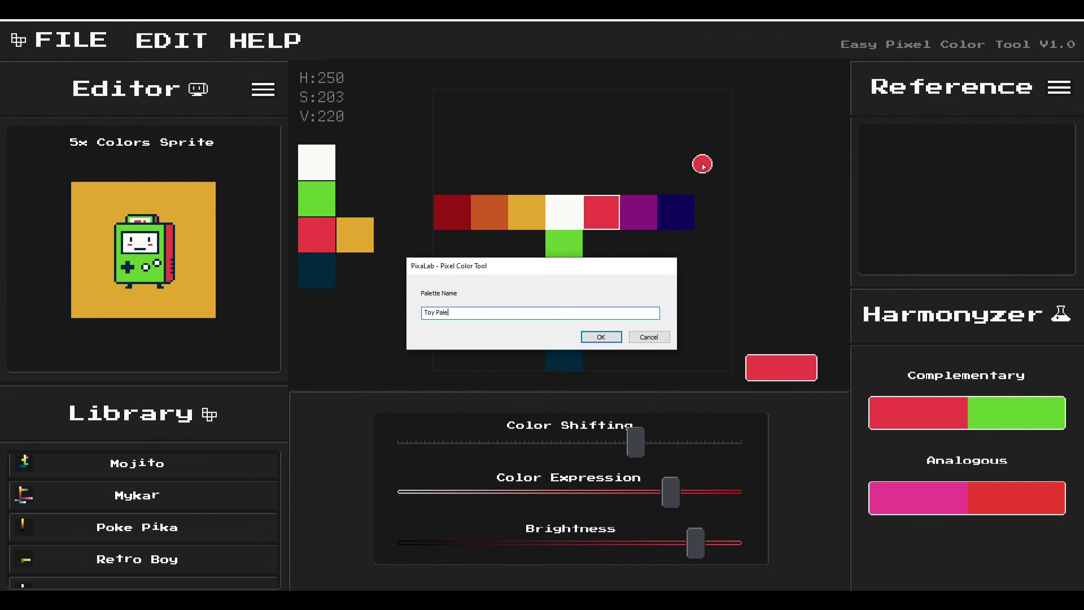
- Save the palette as 'Toy Palette', then arrange red, purple and navy in a row above white
click(599, 337)
scroll(125, 472, down, 1)
scroll(125, 472, down, 1)
scroll(128, 523, down, 1)
scroll(134, 548, down, 2)
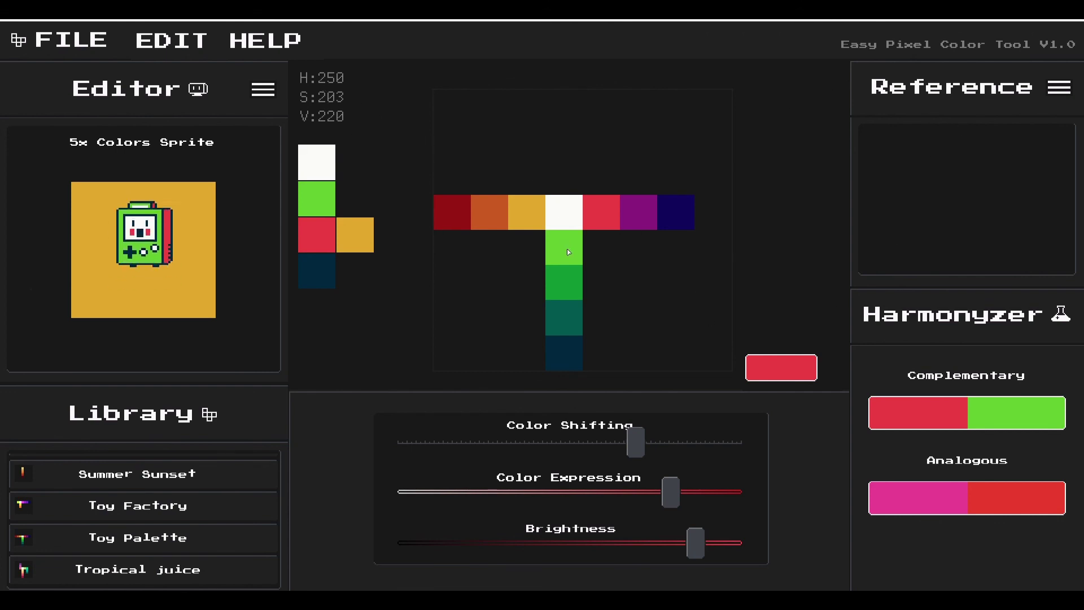
mouse_move(568, 210)
mouse_down()
mouse_move(564, 182)
mouse_move(466, 204)
mouse_move(563, 252)
mouse_move(571, 339)
mouse_move(578, 330)
mouse_up()
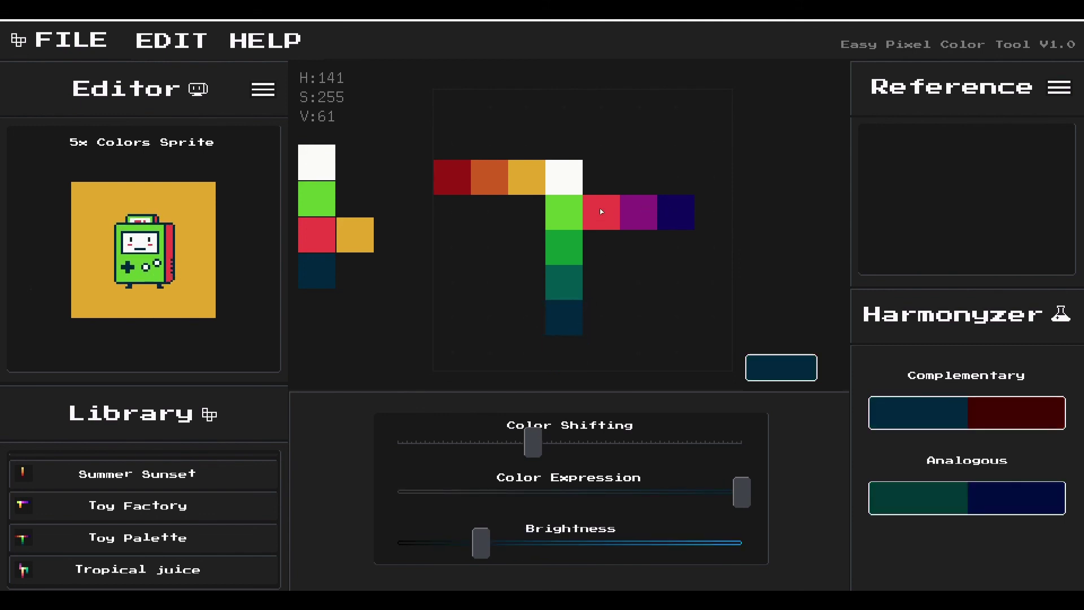
drag(601, 212, 564, 142)
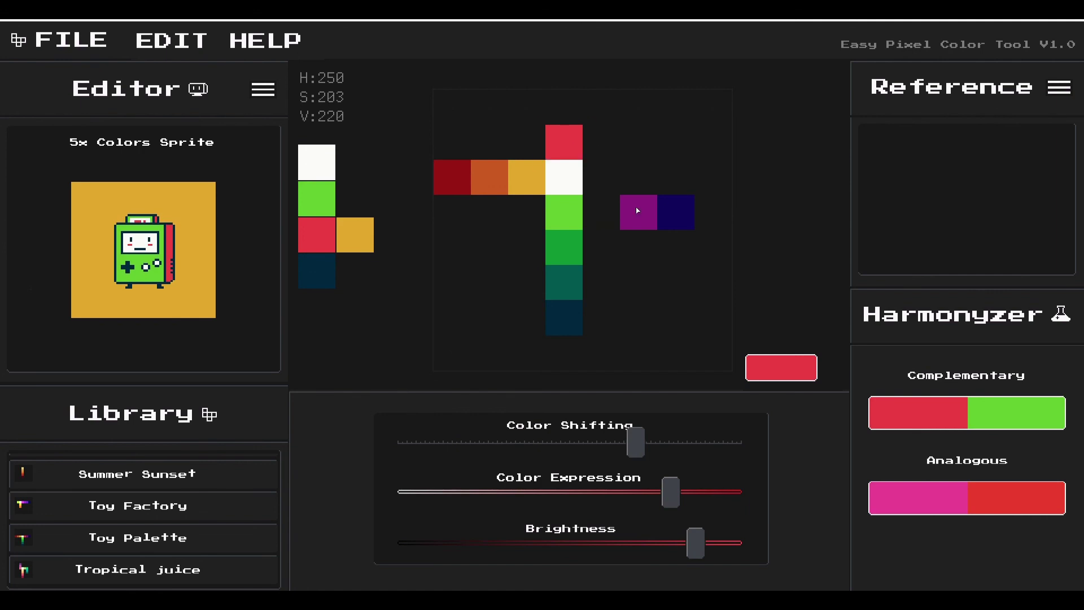
drag(638, 211, 600, 143)
drag(671, 211, 643, 153)
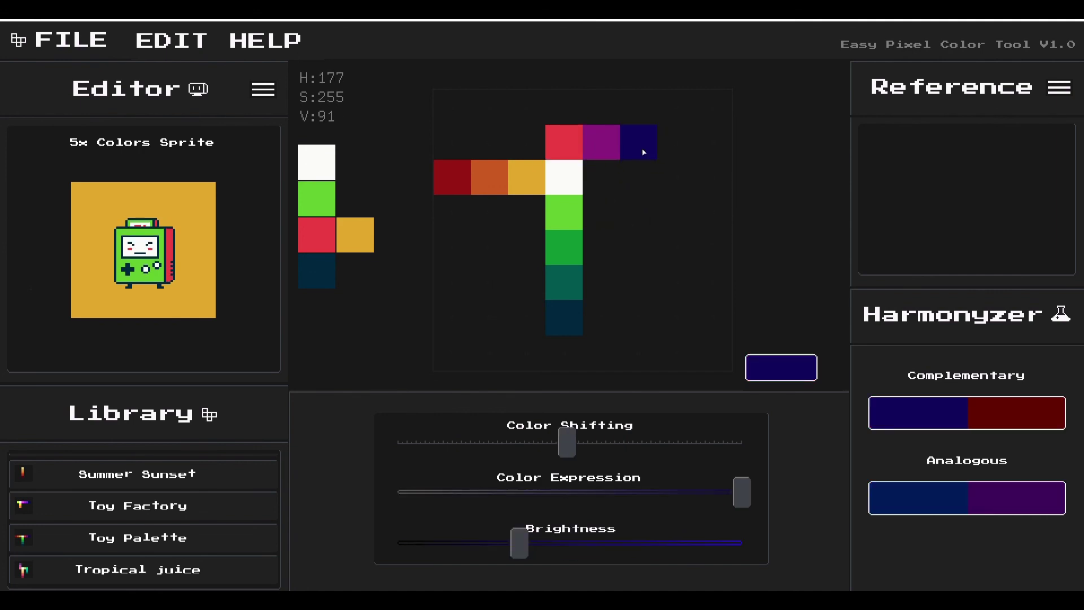